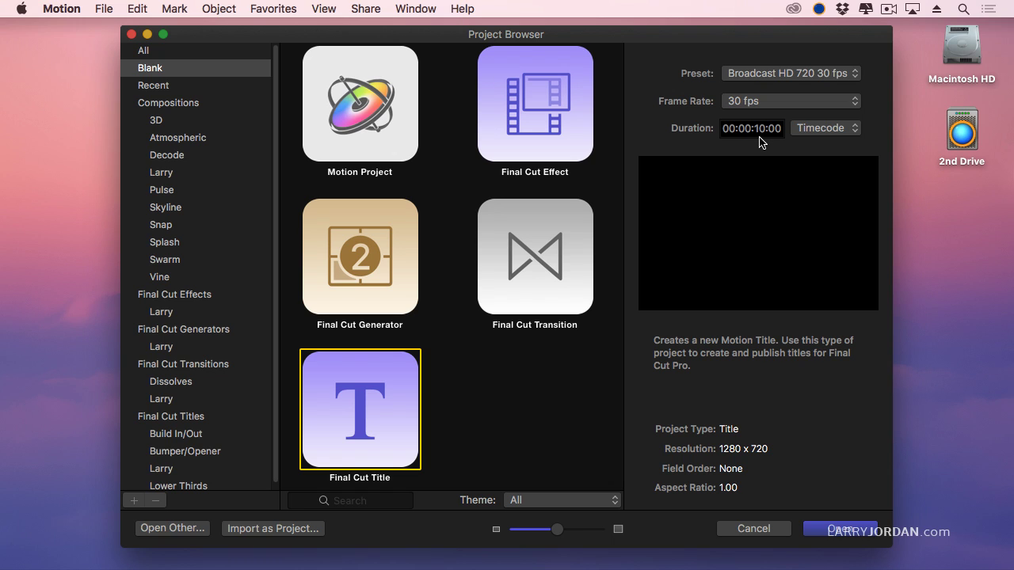
# Create a 10-second Final Cut Title project at Broadcast HD 720, 30 fps
pyautogui.click(839, 529)
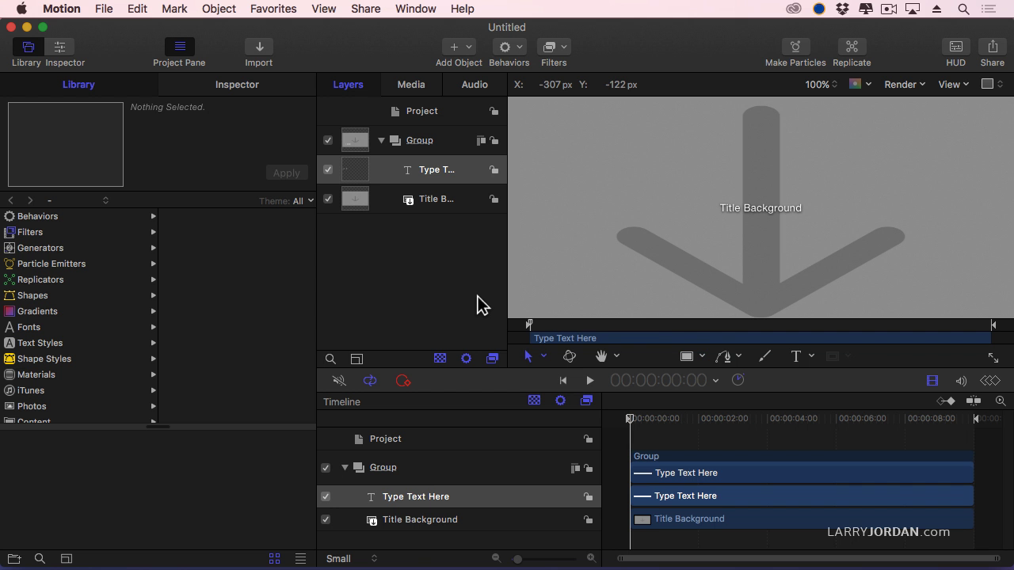
# Hide the Timeline, fit the whole title frame in the canvas, and toggle Safe Zones
pyautogui.press('super+7')
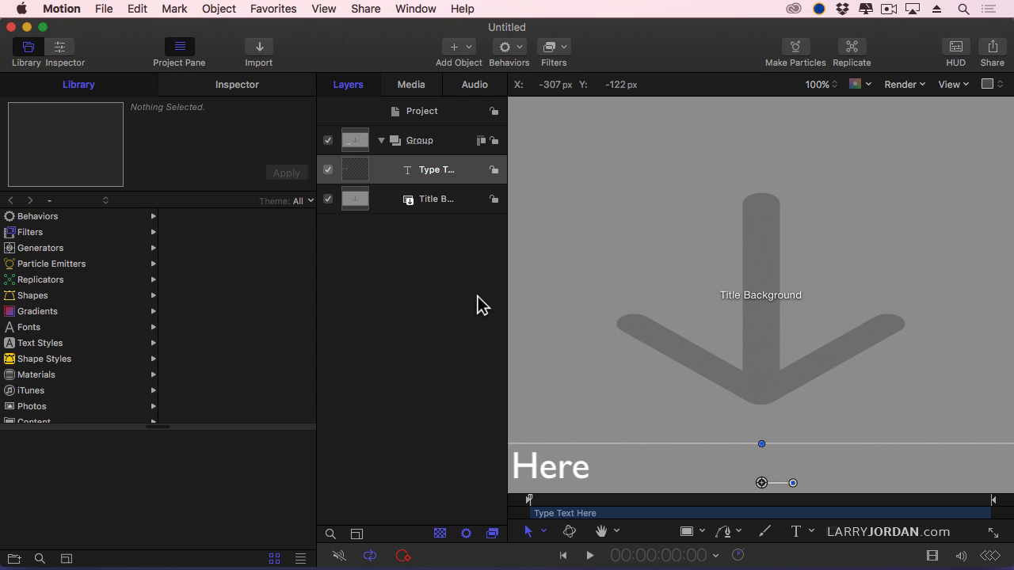
pyautogui.hotkey('shift', 'z')
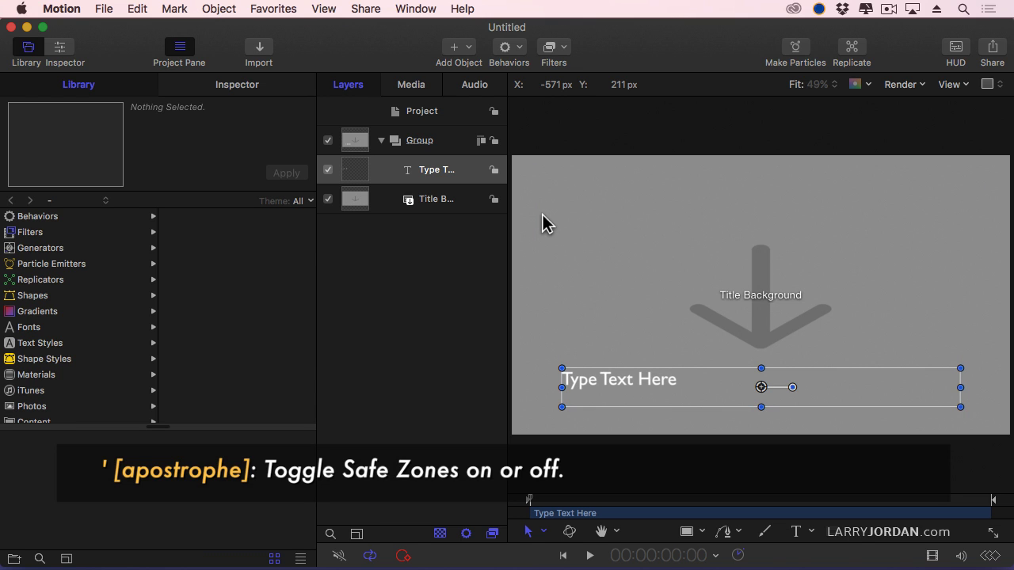
pyautogui.press("'")
# Confirm Safe Zones in the canvas display options, then select the Title Background layer
pyautogui.click(950, 84)
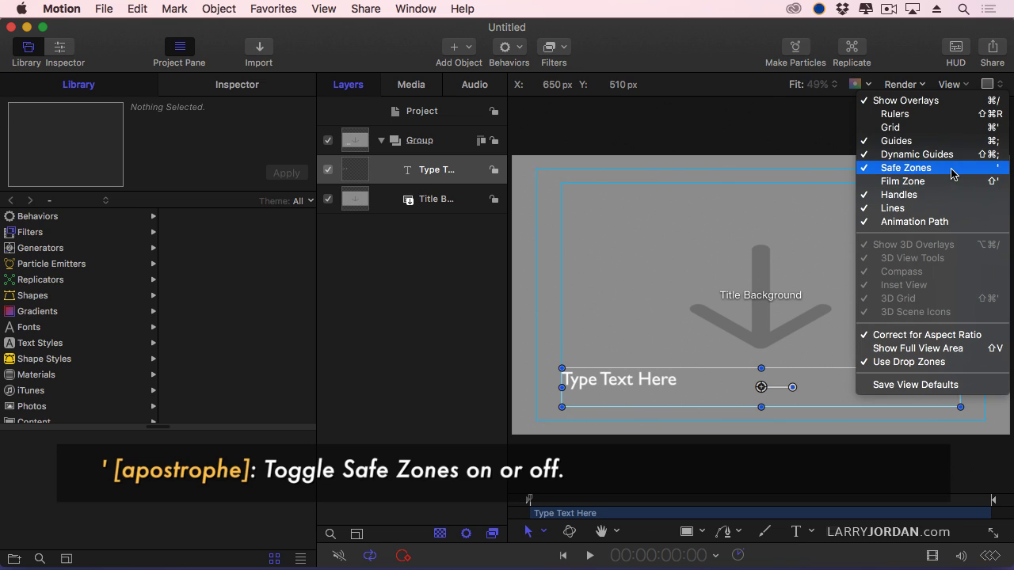
pyautogui.click(767, 129)
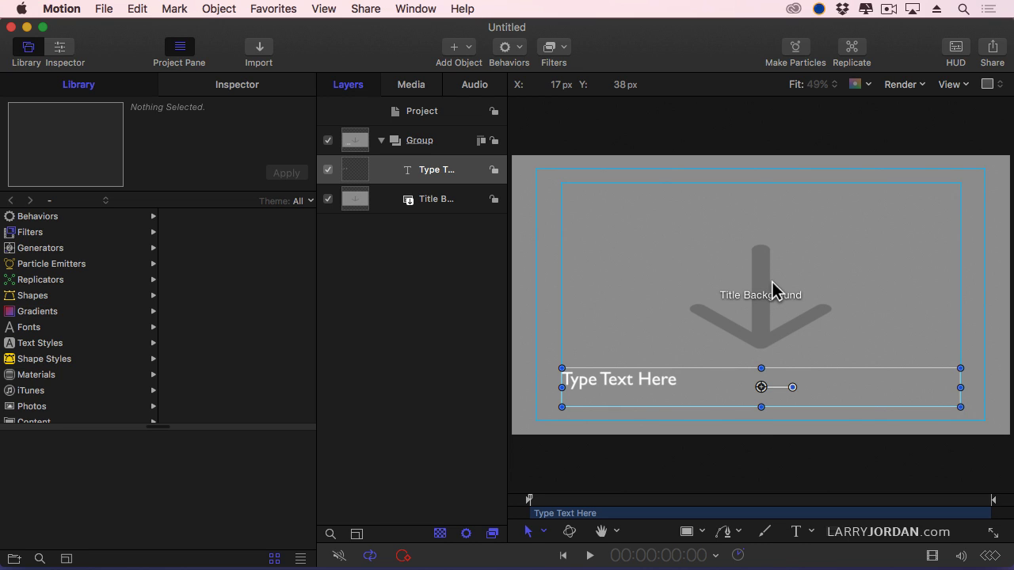
pyautogui.click(681, 293)
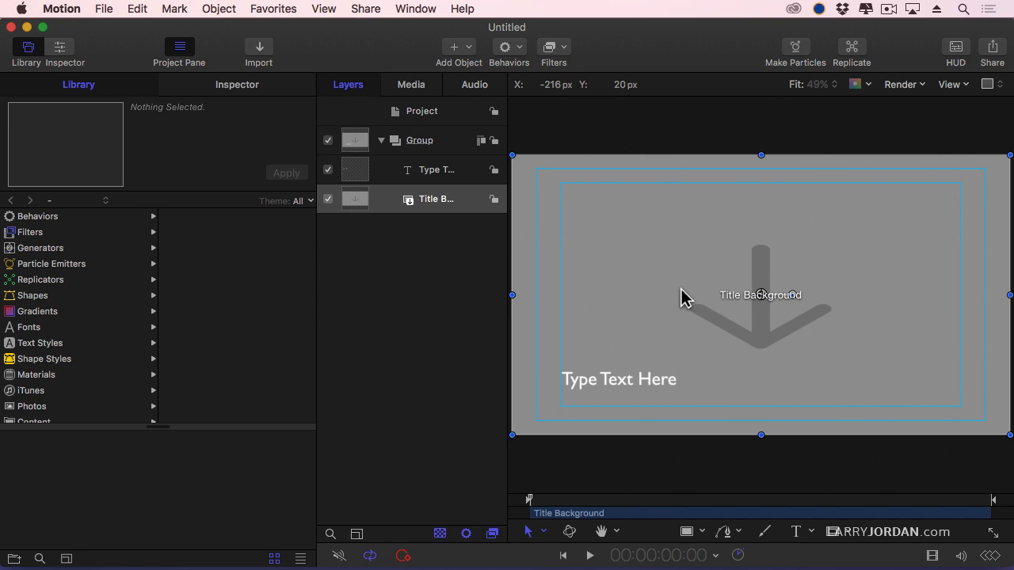
pyautogui.click(657, 385)
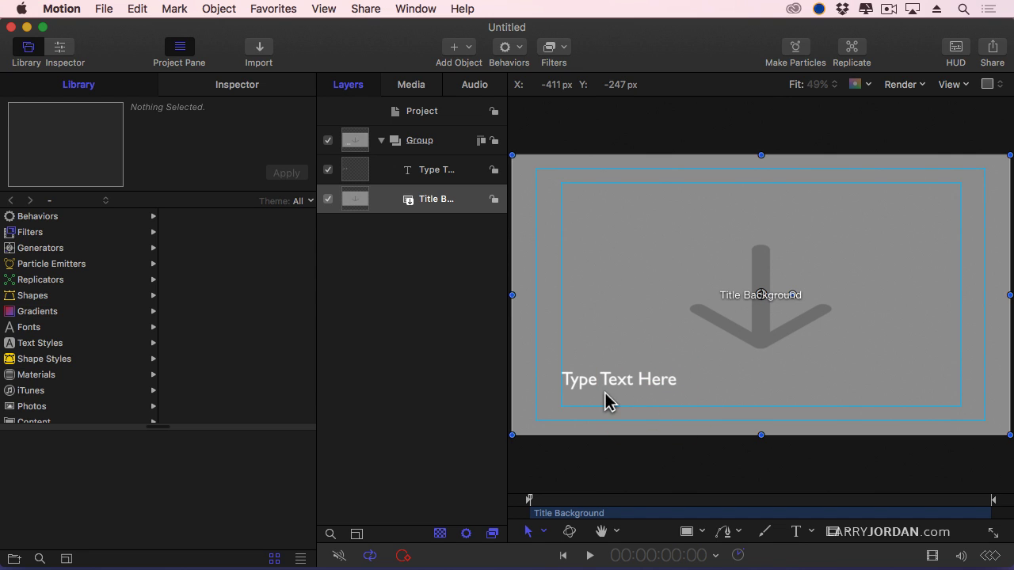
pyautogui.click(445, 144)
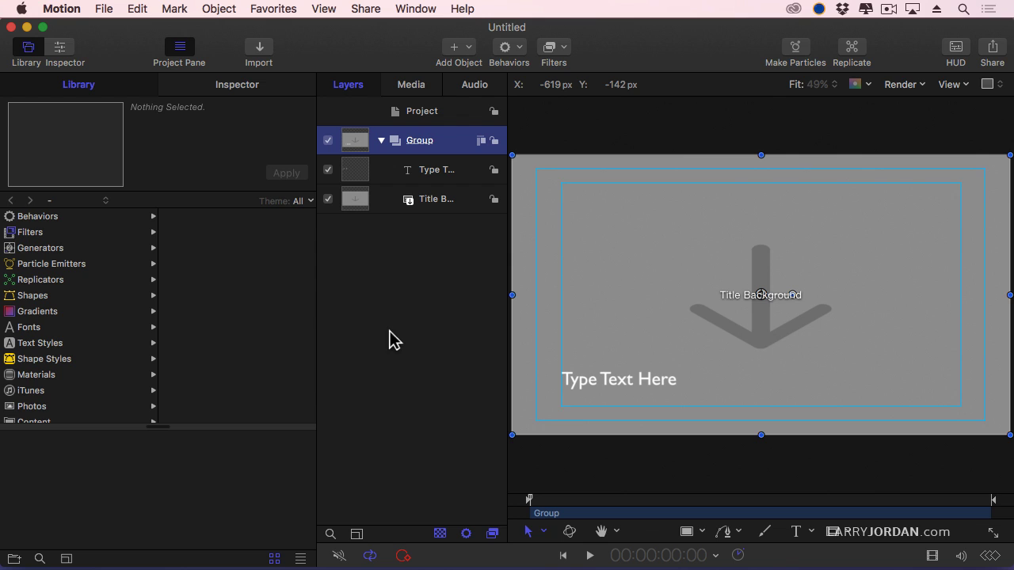
pyautogui.rightClick(405, 262)
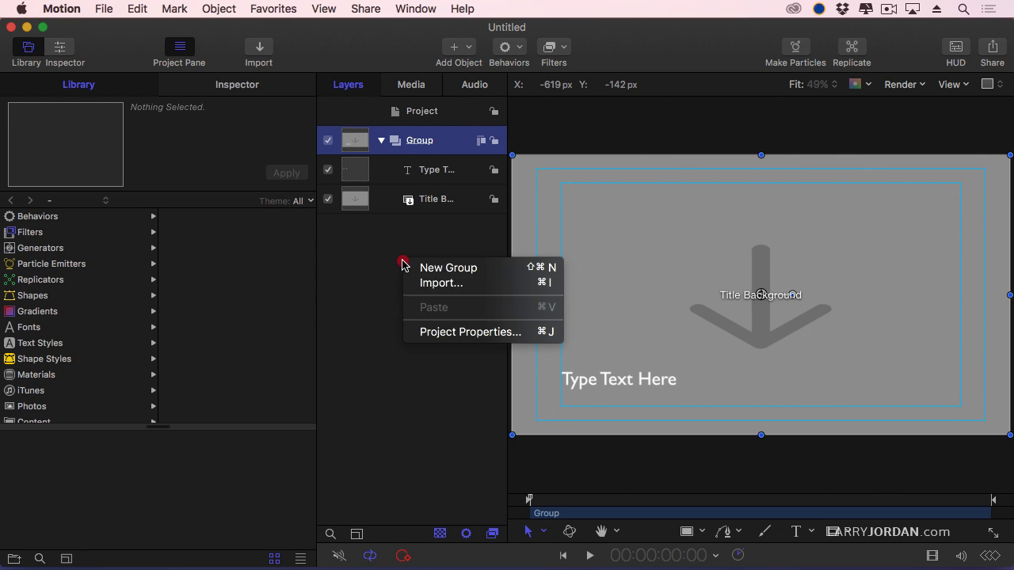
# Add a new group named Text and move the Type Text Here layer into it
pyautogui.click(441, 270)
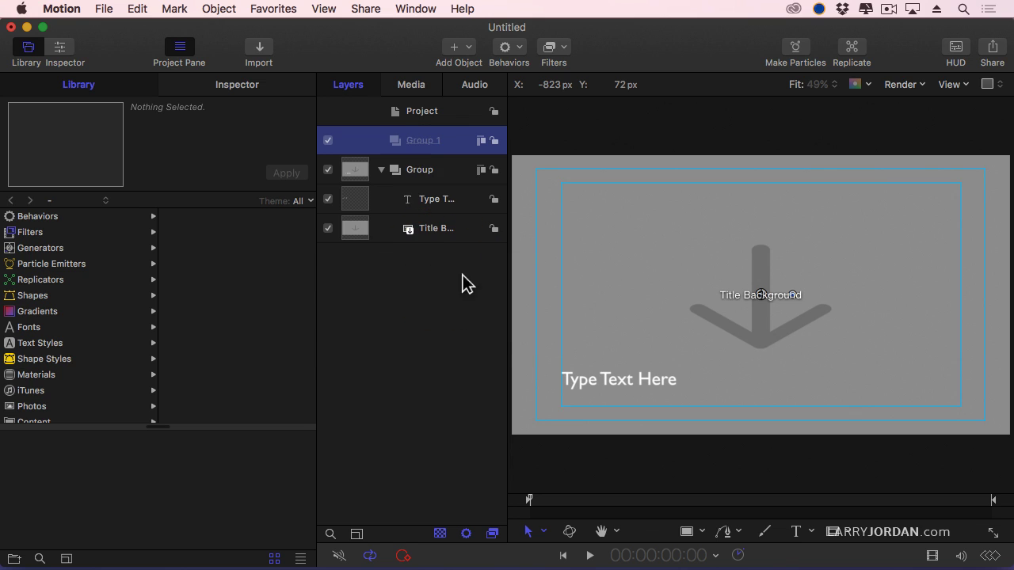
pyautogui.doubleClick(434, 142)
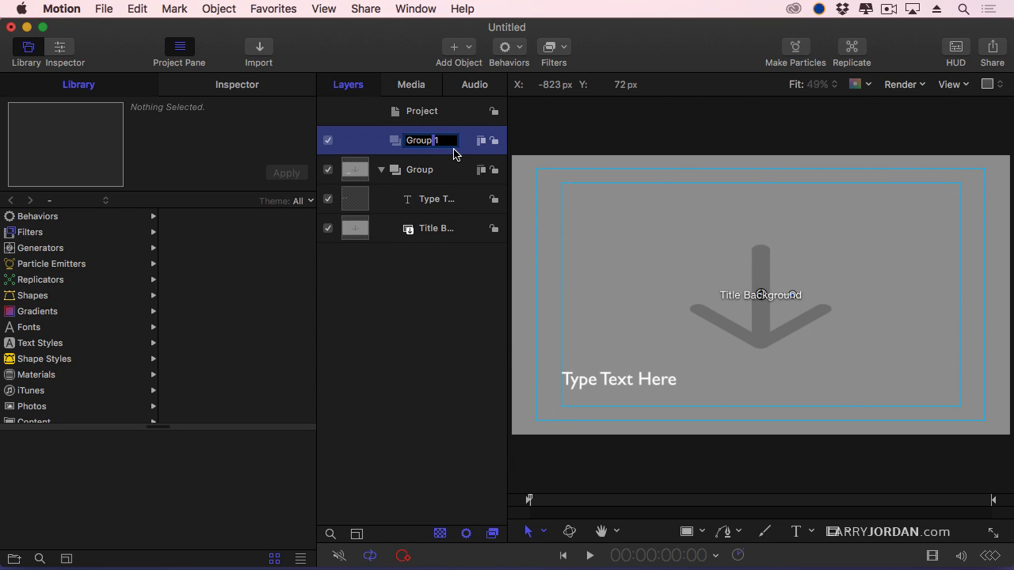
pyautogui.press('BackSpace')
pyautogui.press('BackSpace')
pyautogui.press('BackSpace')
pyautogui.press('BackSpace')
pyautogui.press('BackSpace')
pyautogui.press('BackSpace')
pyautogui.press('BackSpace')
pyautogui.write('Text')
pyautogui.press('Return')
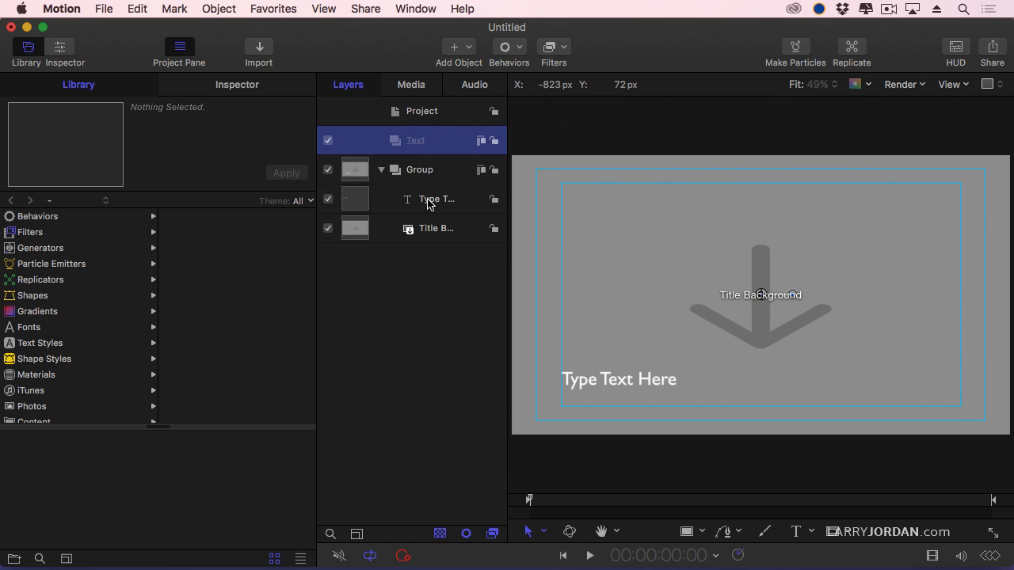
pyautogui.click(461, 200)
pyautogui.moveTo(409, 200); pyautogui.dragTo(425, 149)
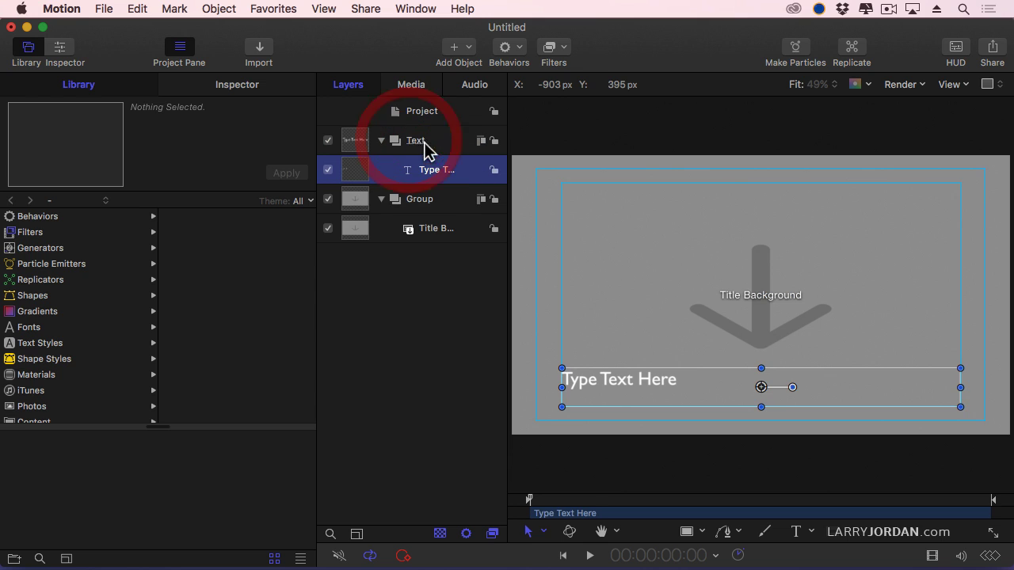
pyautogui.click(440, 144)
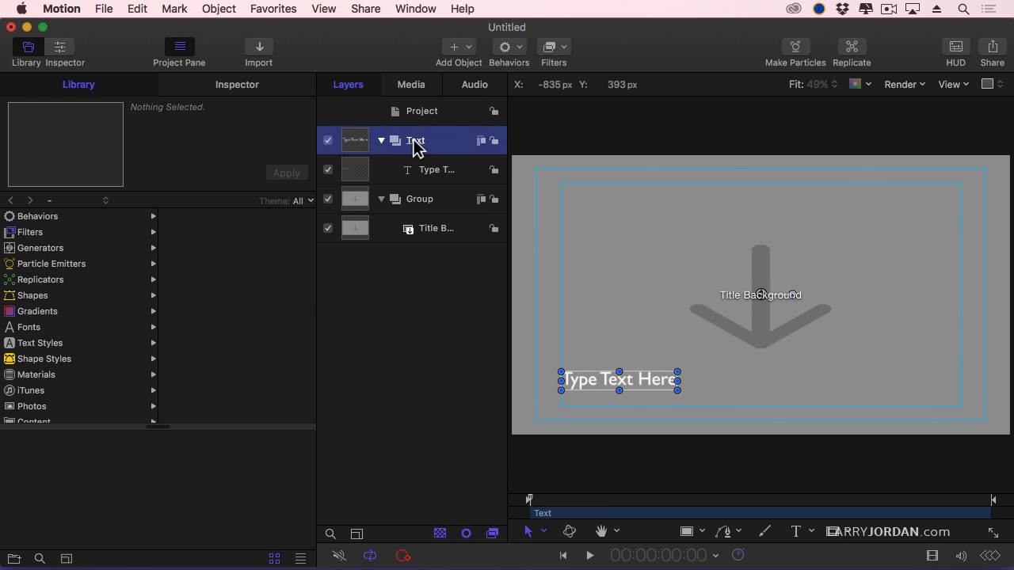
# Rename the original group to Background and add another empty group
pyautogui.click(437, 201)
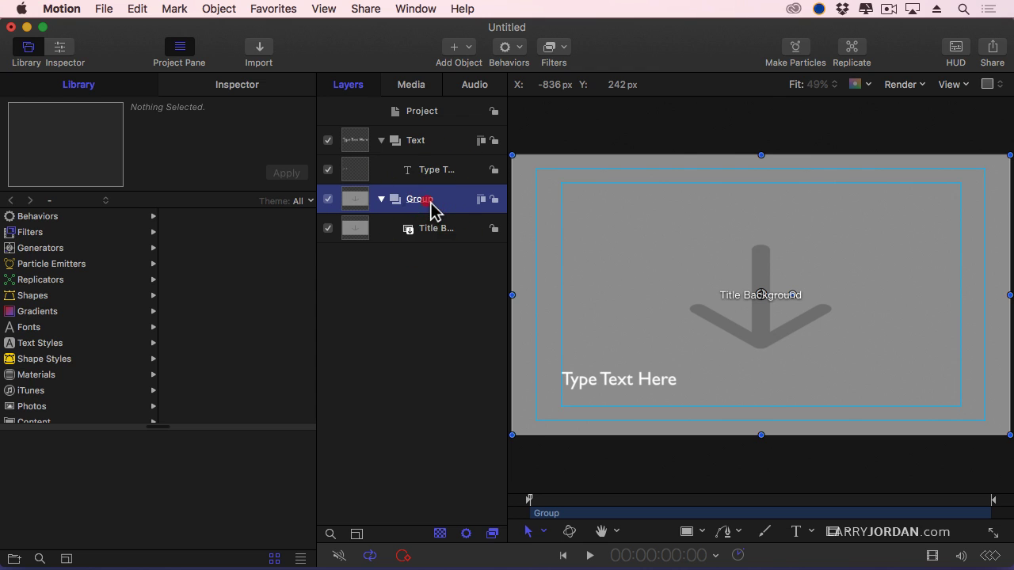
pyautogui.click(428, 202)
pyautogui.write('Background')
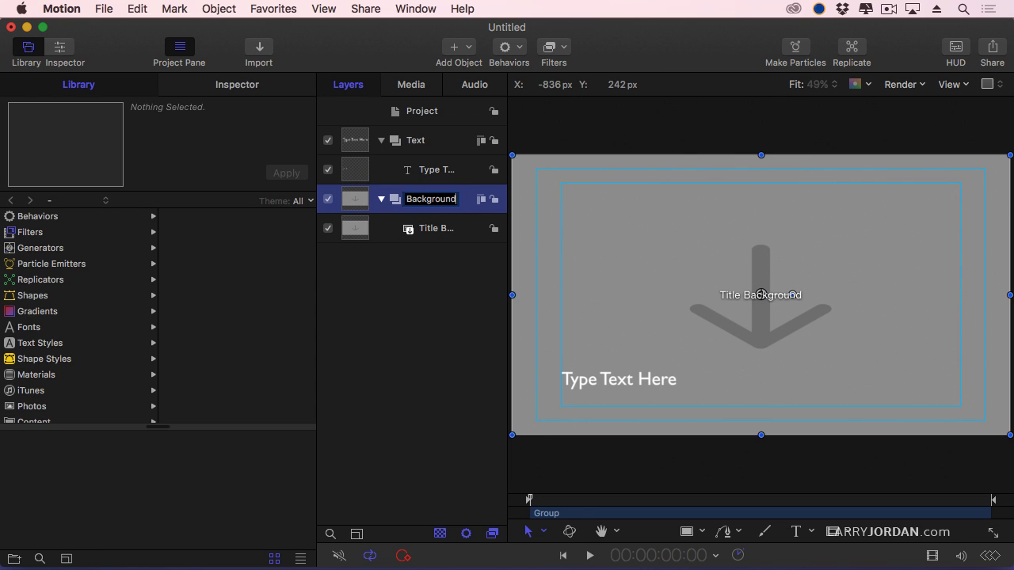
pyautogui.press('Return')
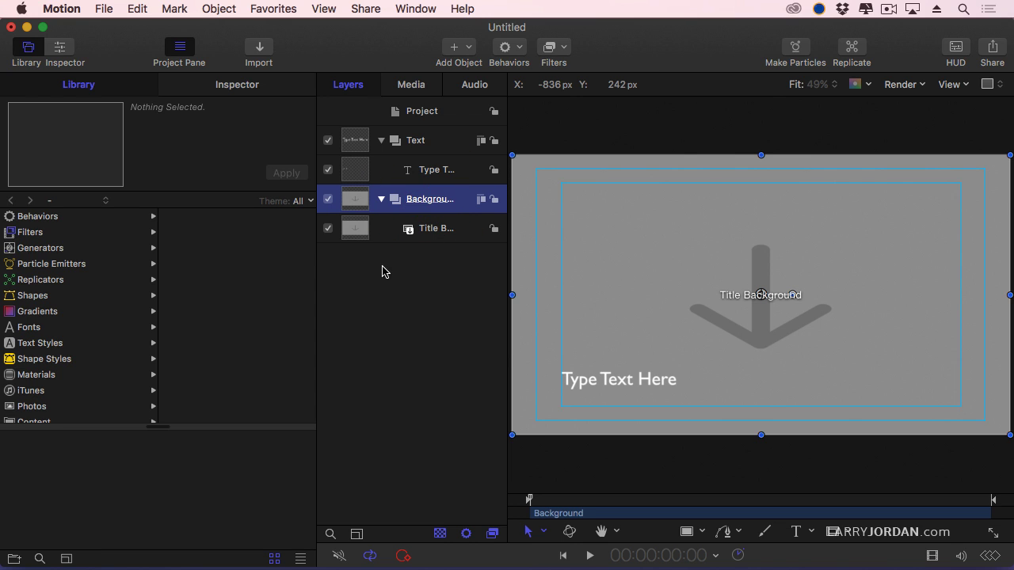
pyautogui.rightClick(383, 266)
pyautogui.click(419, 270)
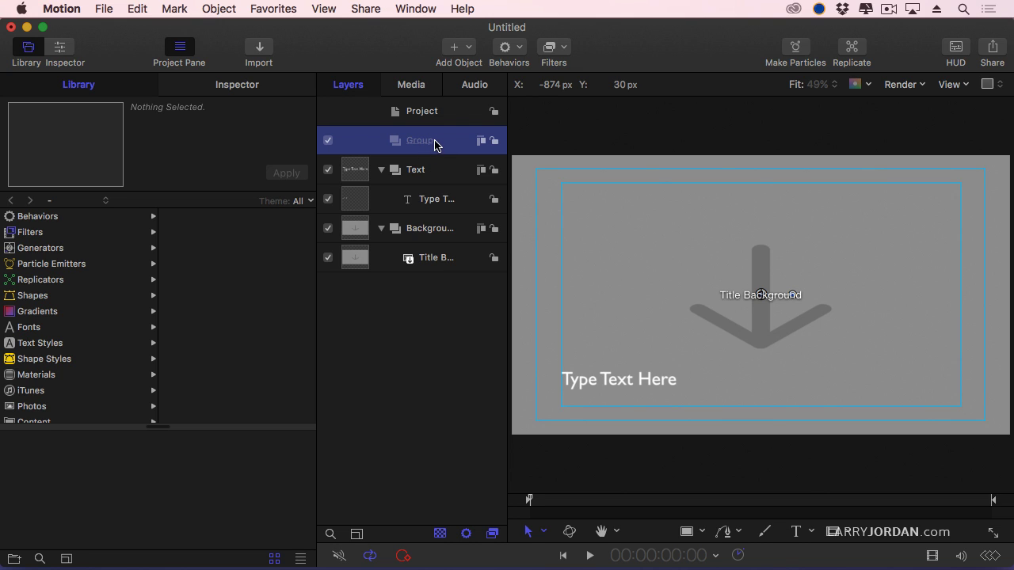
# Move the new group between Text and Background, name it Mid-Ground, and collapse Text and Background
pyautogui.moveTo(443, 140); pyautogui.dragTo(387, 218)
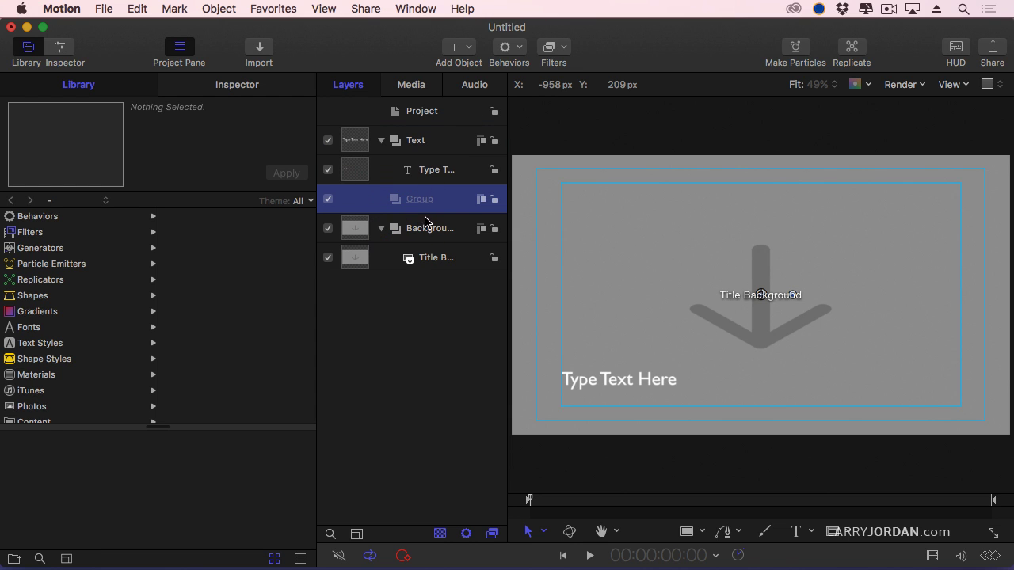
pyautogui.click(382, 141)
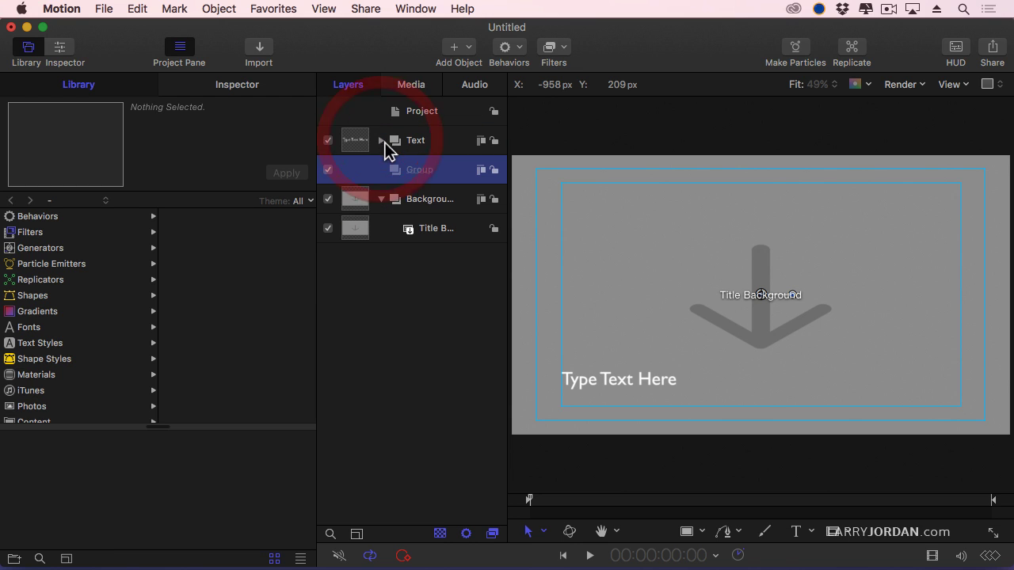
pyautogui.doubleClick(413, 171)
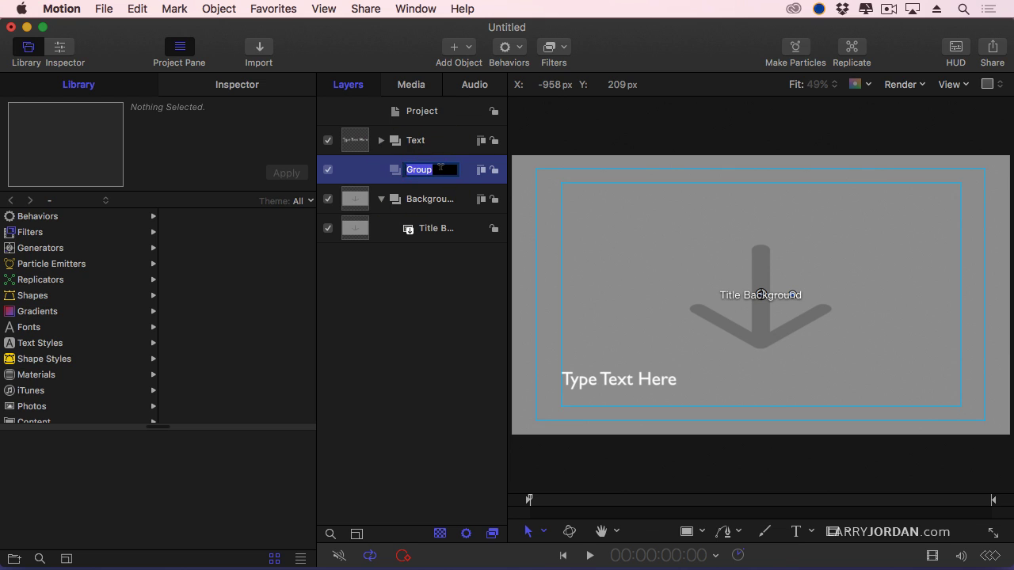
pyautogui.write('Ground')
pyautogui.press('Return')
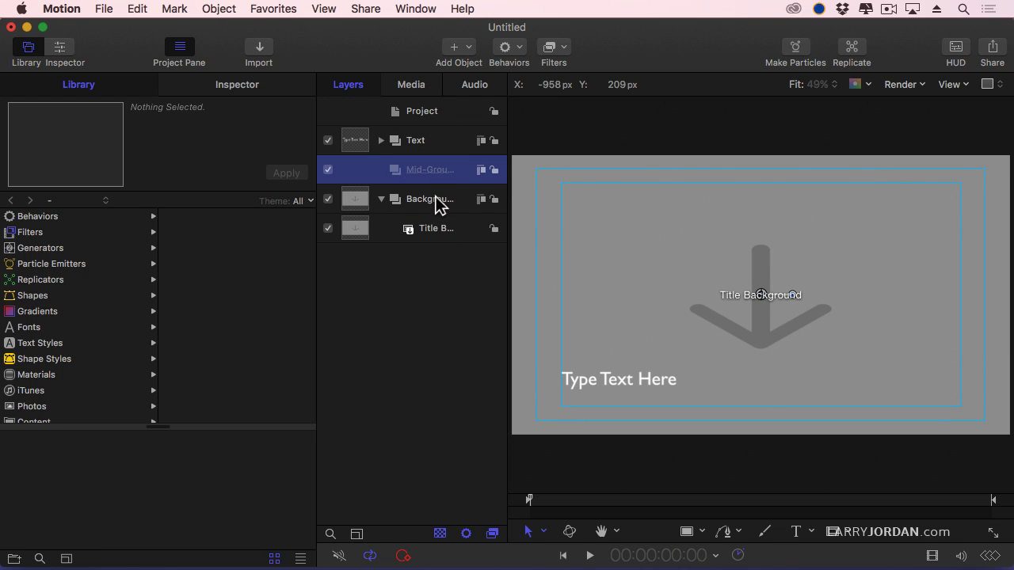
pyautogui.click(381, 199)
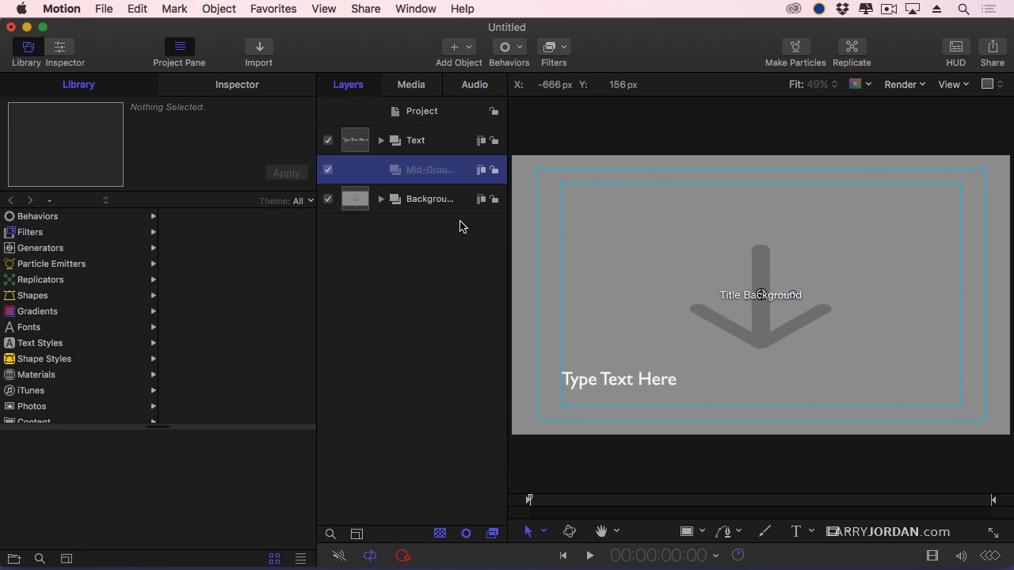
# Select the Type Text Here layer and set its Layout Method to Type
pyautogui.click(418, 142)
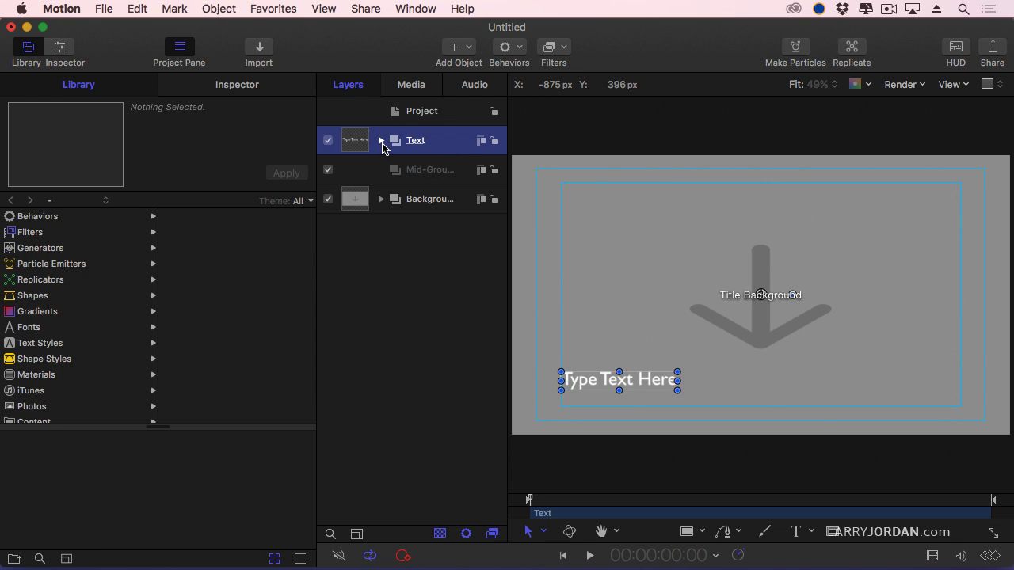
pyautogui.click(381, 141)
pyautogui.click(450, 180)
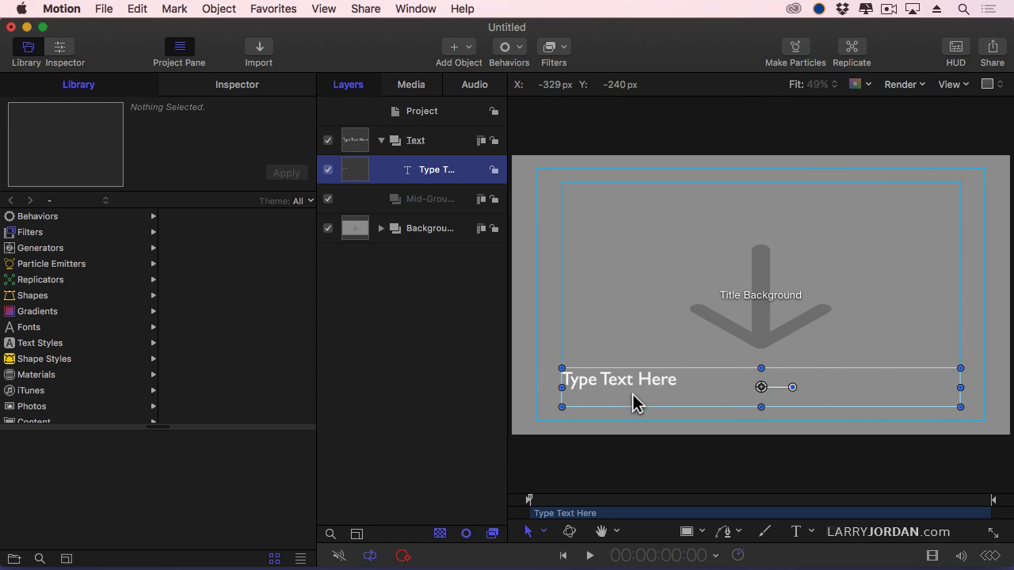
pyautogui.click(593, 390)
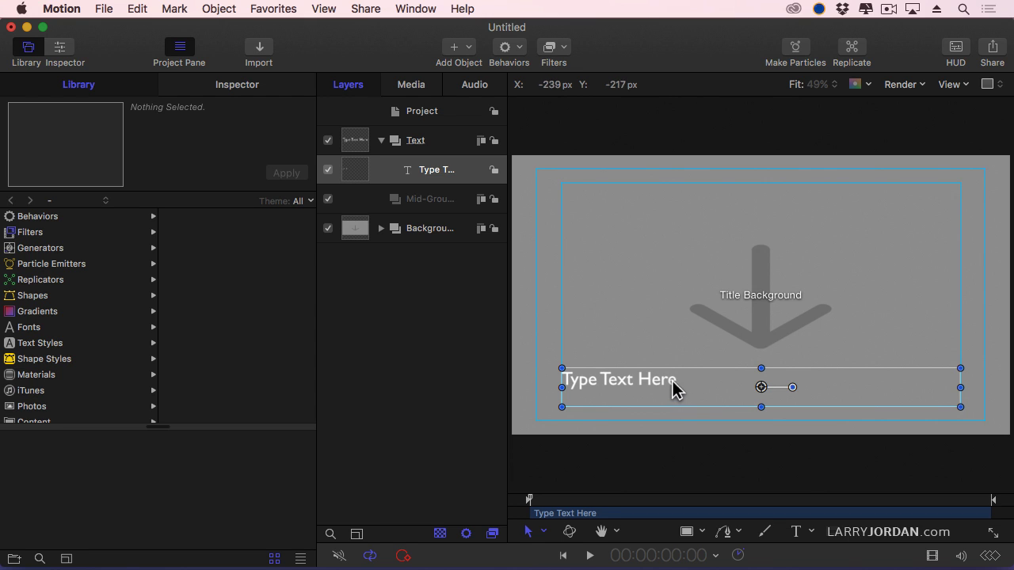
pyautogui.click(244, 87)
pyautogui.click(212, 227)
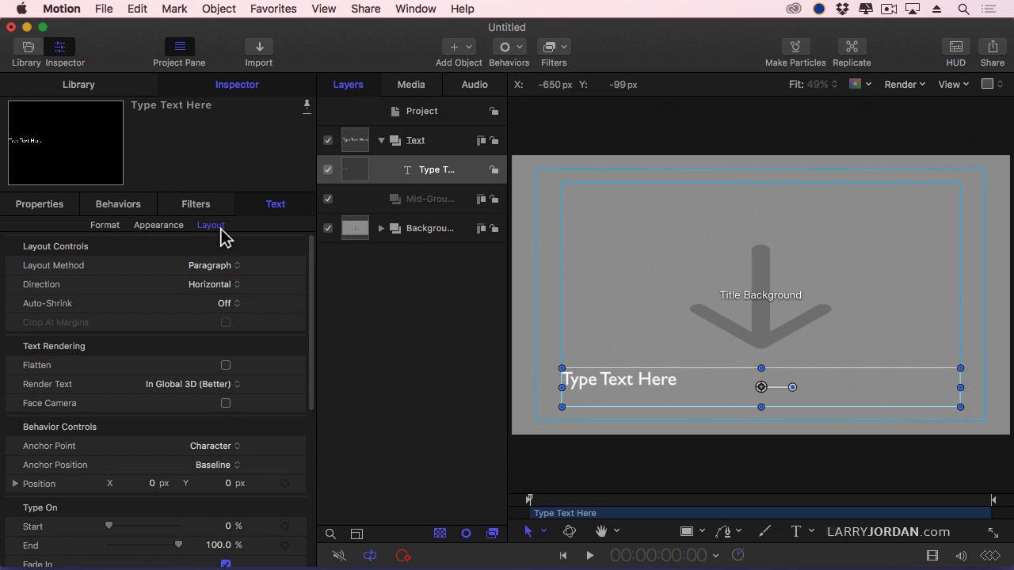
pyautogui.click(212, 273)
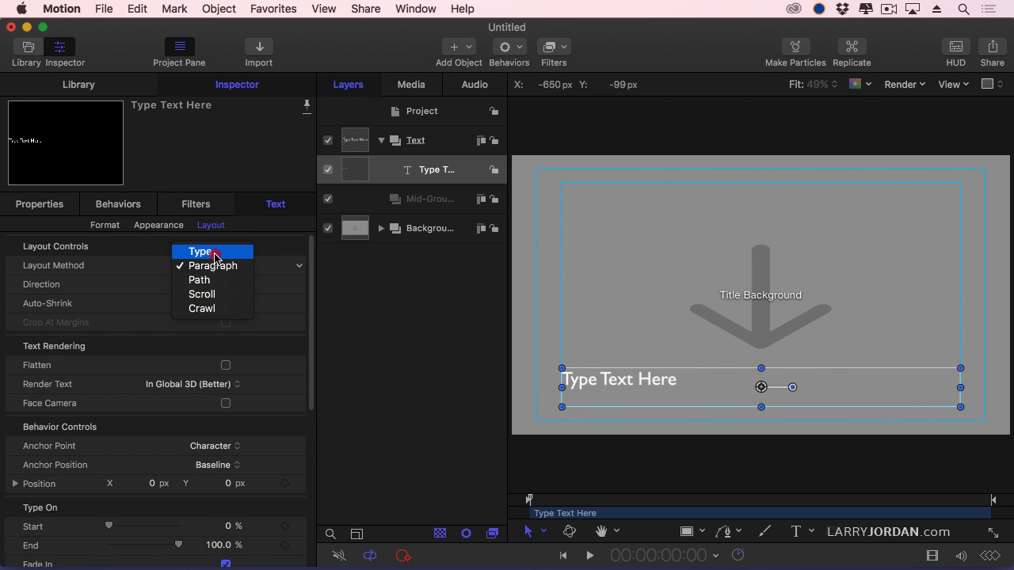
pyautogui.click(214, 252)
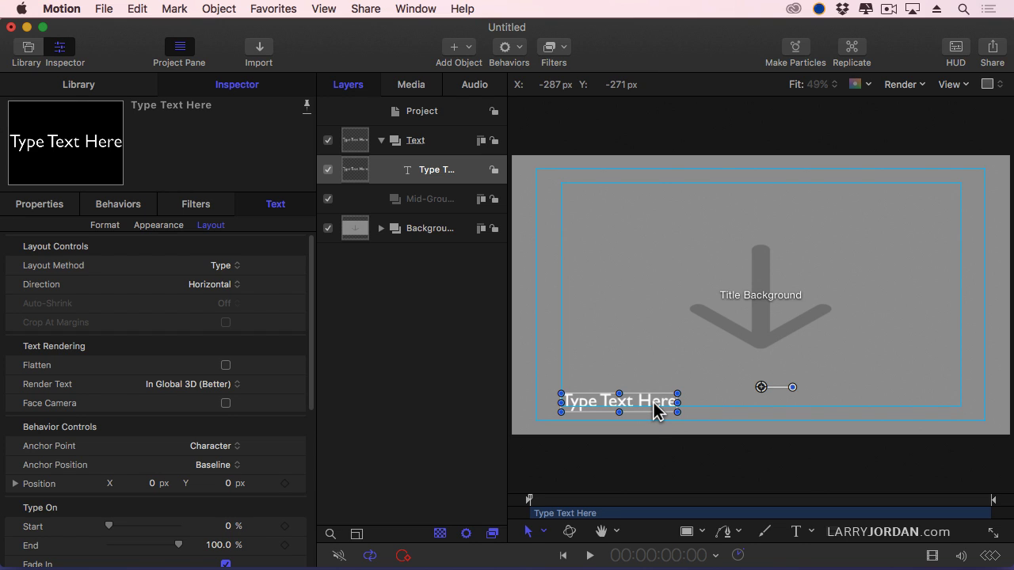
# Replace the placeholder with 'Enter Name Here' and drag the line slightly upward
pyautogui.doubleClick(656, 408)
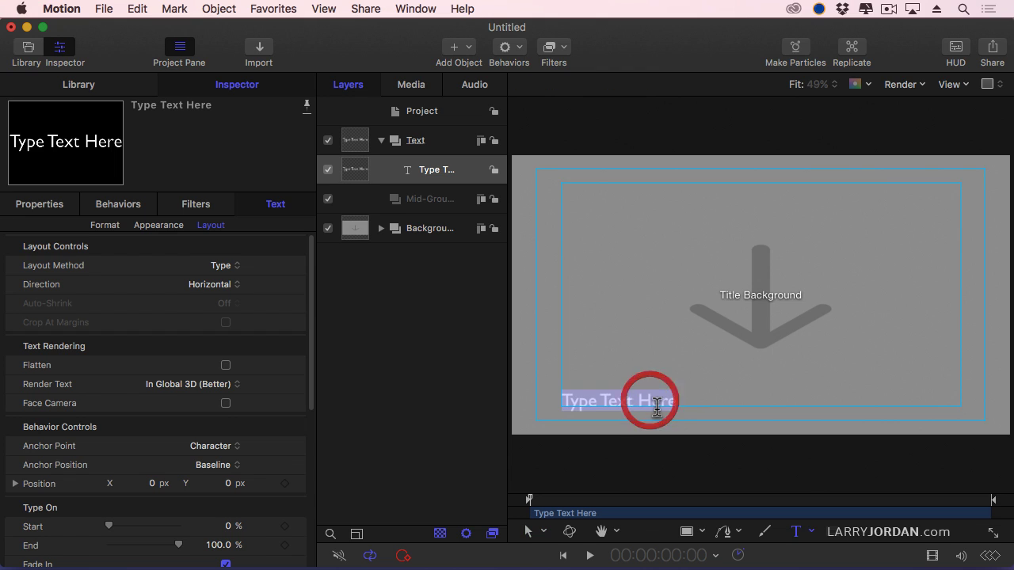
pyautogui.write('Enter')
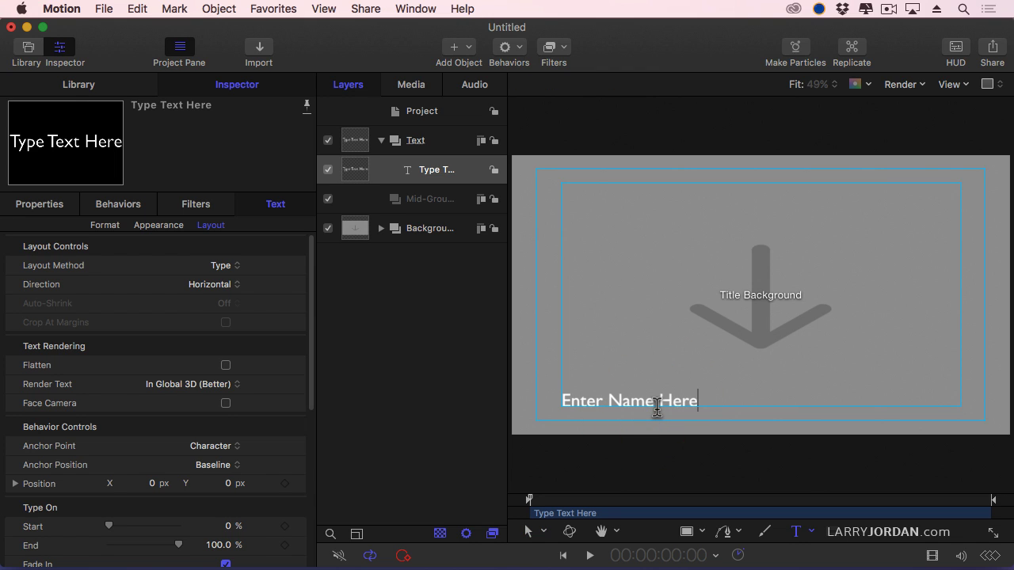
pyautogui.press('Escape')
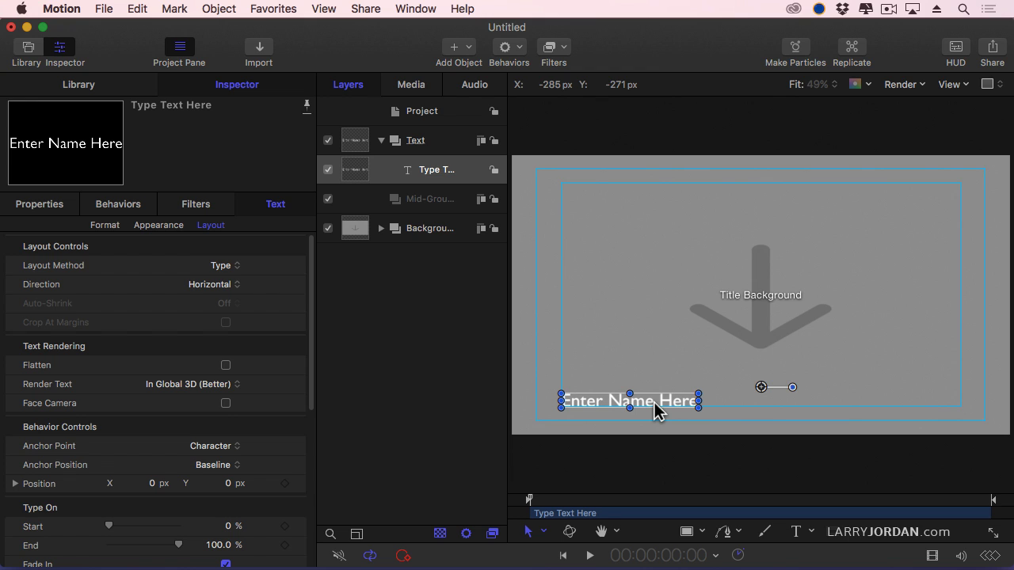
pyautogui.moveTo(656, 410)
pyautogui.mouseDown()
pyautogui.moveTo(647, 380)
pyautogui.moveTo(642, 401)
pyautogui.moveTo(654, 401)
pyautogui.moveTo(641, 404)
pyautogui.mouseUp()
# Fine-tune the name line's position with keyboard nudges, settling it a little higher
pyautogui.press('super+Up')
pyautogui.press('super+Up')
pyautogui.press('super+Up')
pyautogui.press('super+Up')
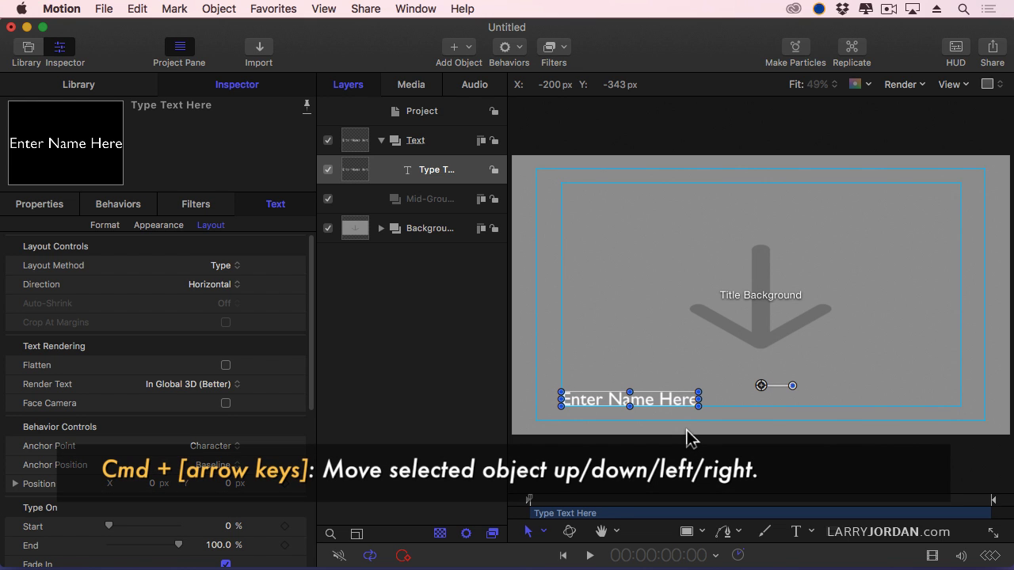
pyautogui.press('super+Up')
pyautogui.press('super+Up')
pyautogui.press('super+Up')
pyautogui.press('super+Up')
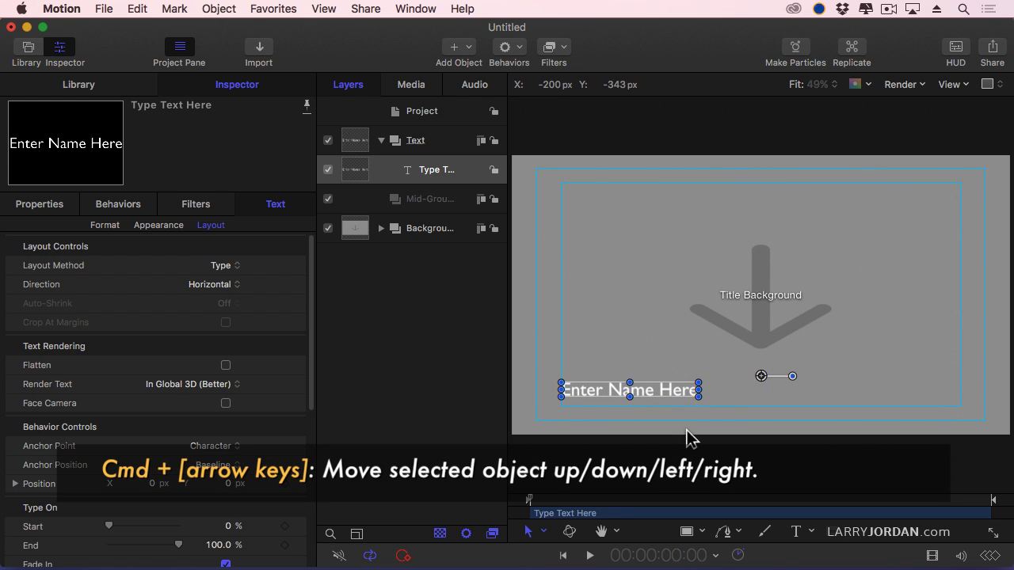
pyautogui.press('super+Down')
pyautogui.press('super+Down')
pyautogui.press('super+Down')
pyautogui.press('super+Down')
pyautogui.press('super+Left')
pyautogui.press('super+Left')
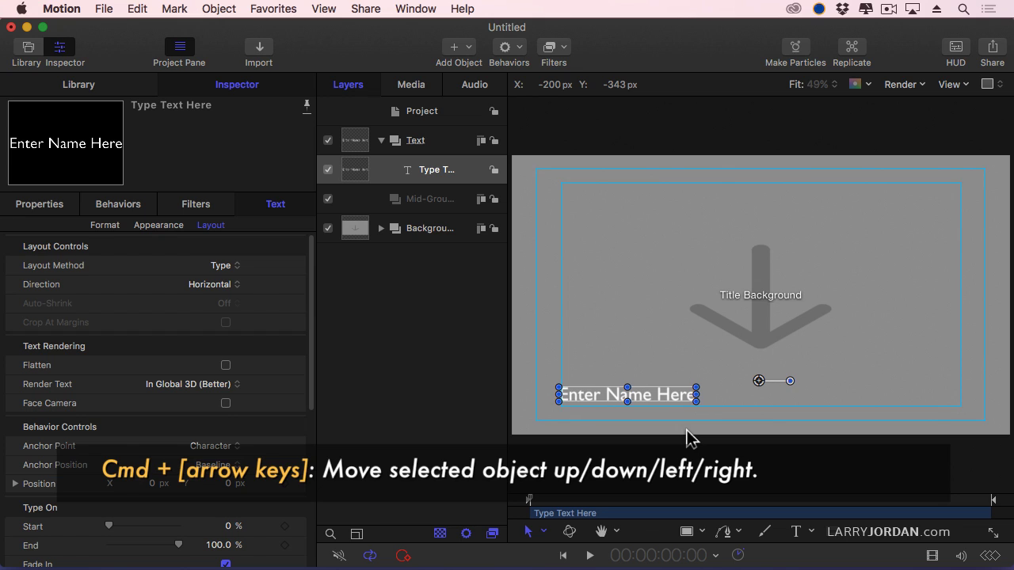
pyautogui.press('super+Right')
pyautogui.press('super+Right')
pyautogui.press('super+Right')
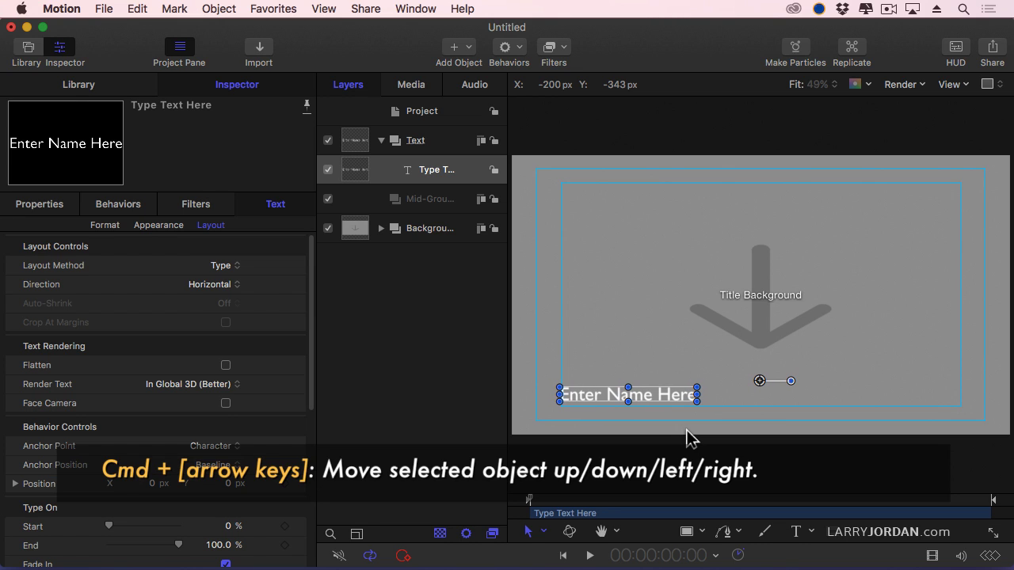
pyautogui.press('super+Left')
pyautogui.press('super+Left')
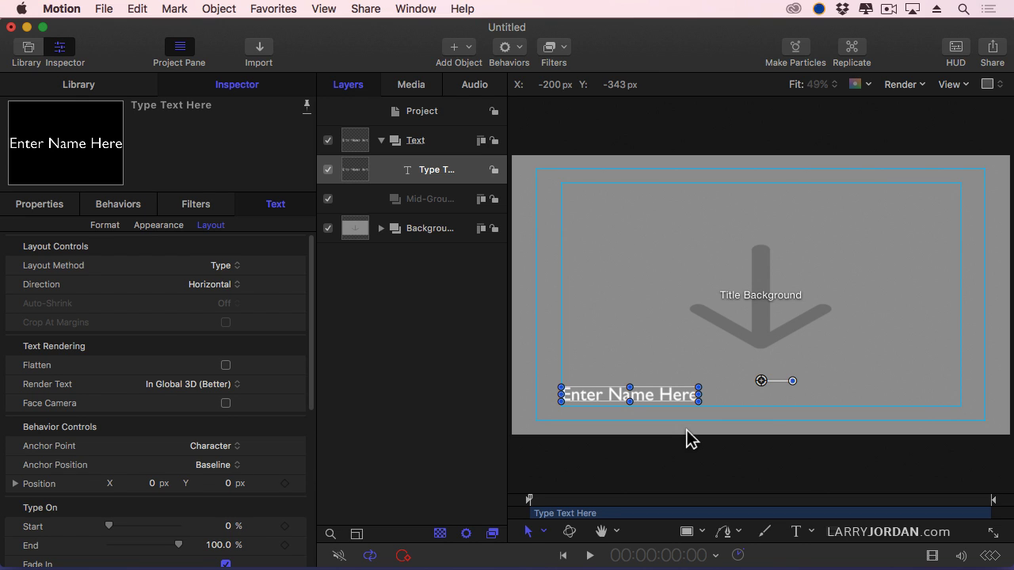
pyautogui.press('shift+super+Up')
pyautogui.press('shift+super+Up')
pyautogui.press('shift+super+Up')
pyautogui.press('shift+super+Up')
pyautogui.press('shift+super+Down')
pyautogui.press('shift+super+Down')
pyautogui.press('shift+super+Down')
pyautogui.press('shift+super+Down')
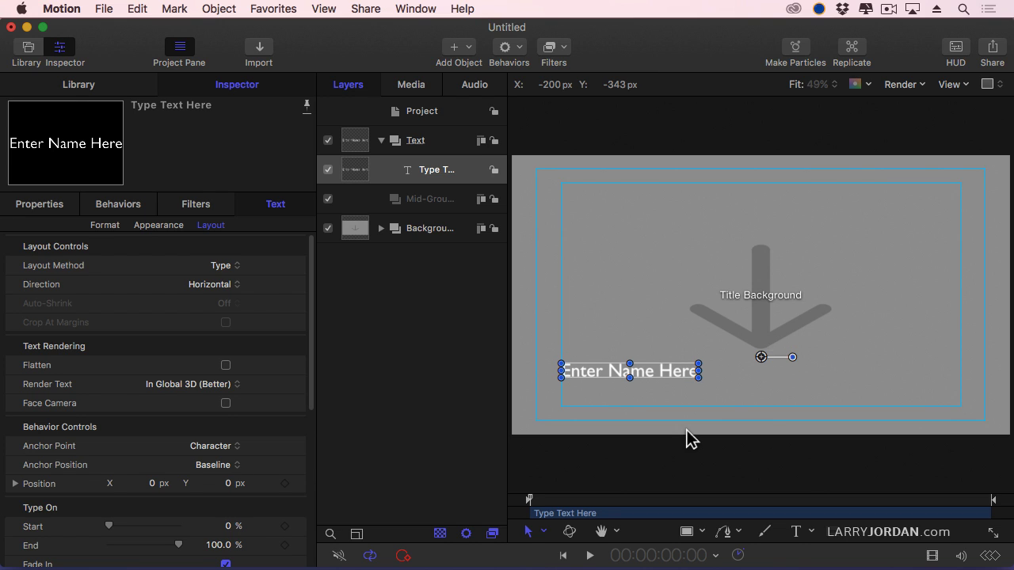
pyautogui.press('shift+super+Down')
pyautogui.press('shift+super+Up')
pyautogui.press('shift+super+Up')
pyautogui.press('shift+super+Up')
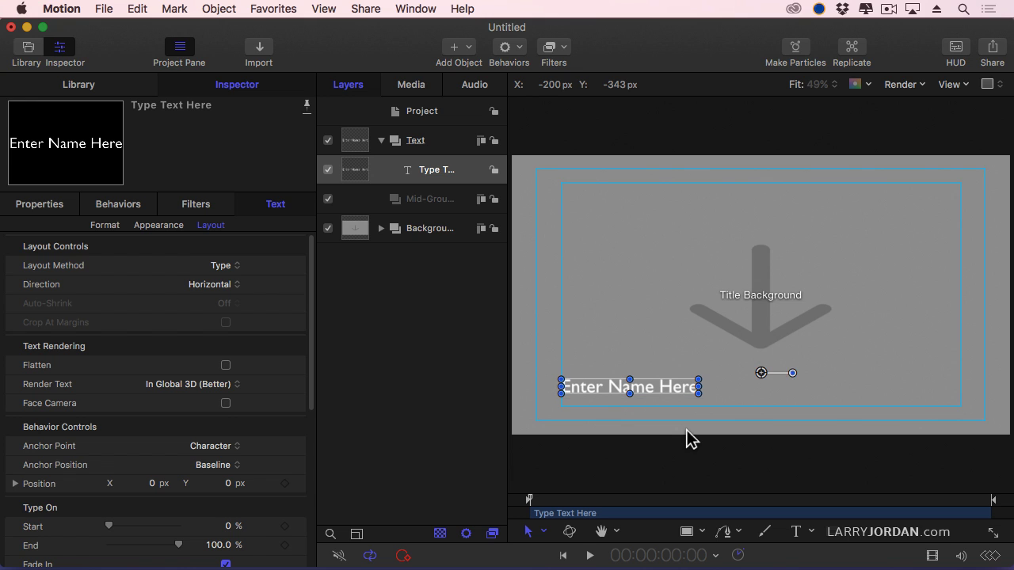
pyautogui.click(616, 401)
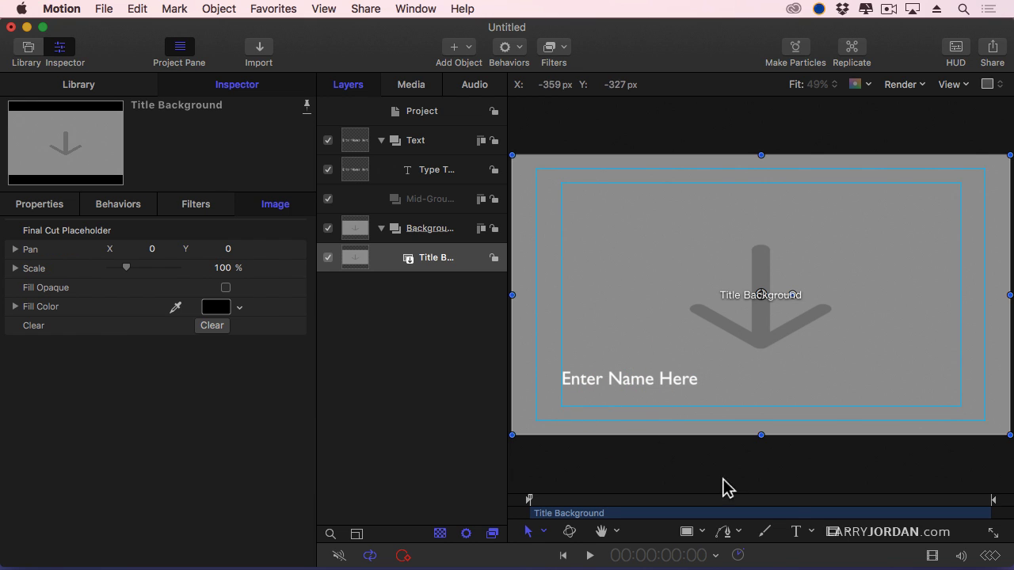
# Add a 'Title' text line below Enter Name Here, aligned to the left
pyautogui.click(797, 536)
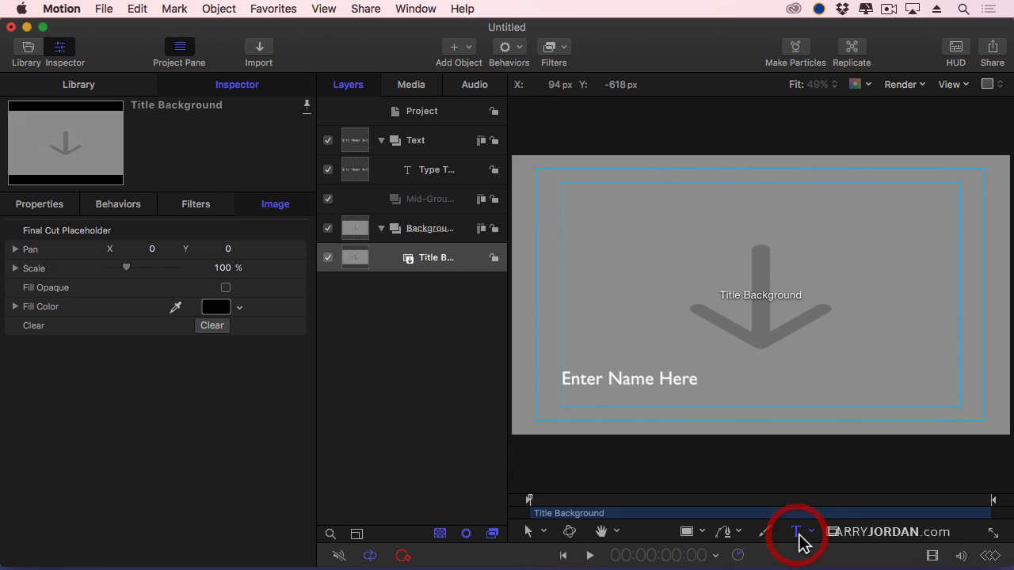
pyautogui.click(604, 403)
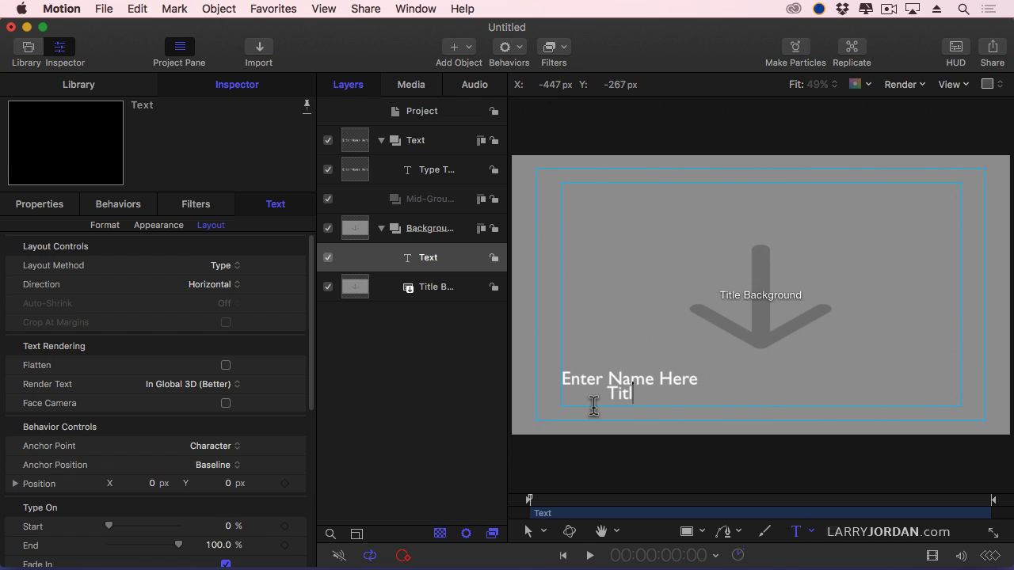
pyautogui.press('Escape')
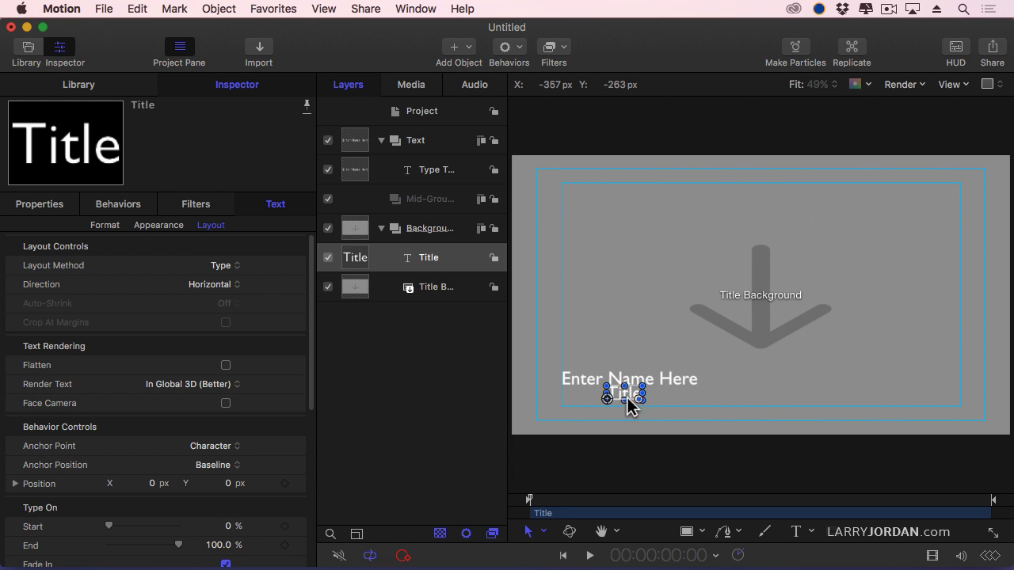
pyautogui.moveTo(632, 403); pyautogui.dragTo(586, 409)
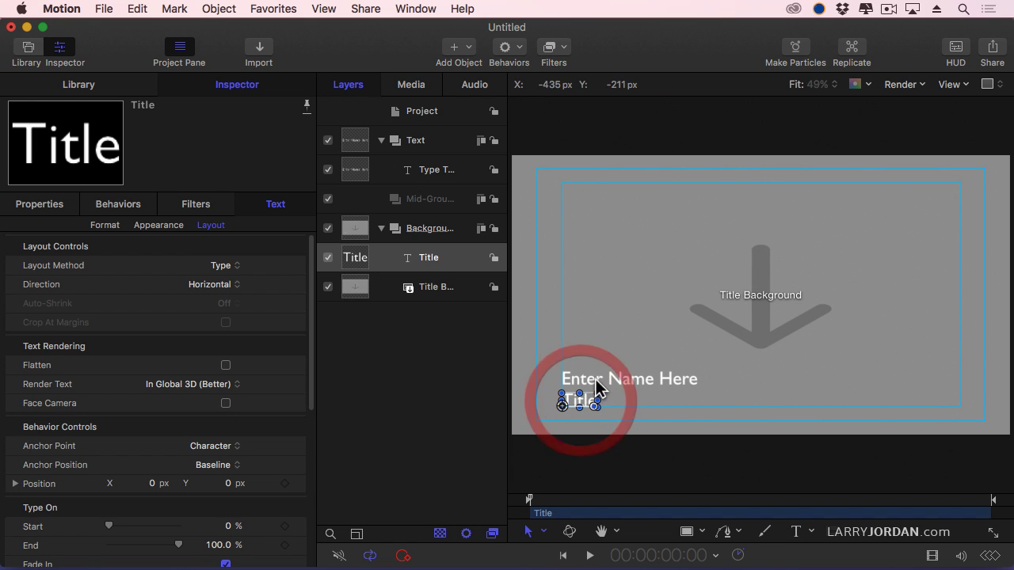
pyautogui.click(650, 385)
pyautogui.doubleClick(650, 385)
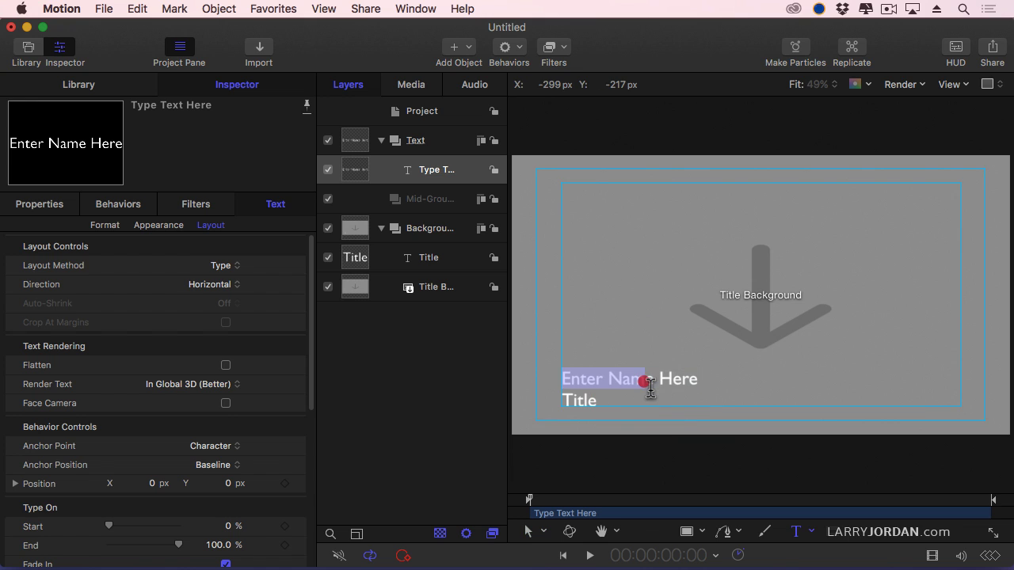
pyautogui.click(650, 387)
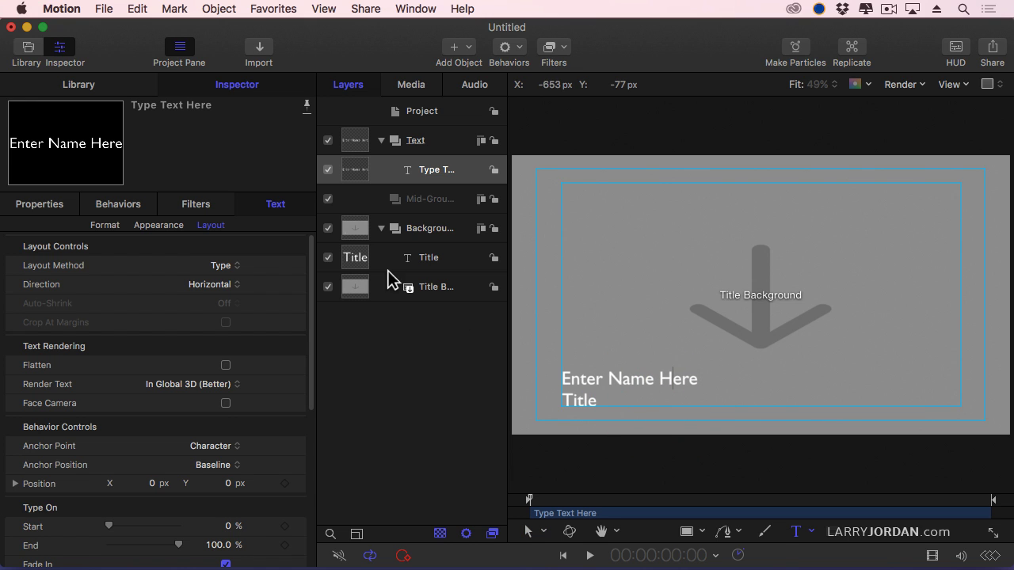
# Move the Title layer into the Text group and lower the name line slightly
pyautogui.click(387, 176)
pyautogui.click(440, 260)
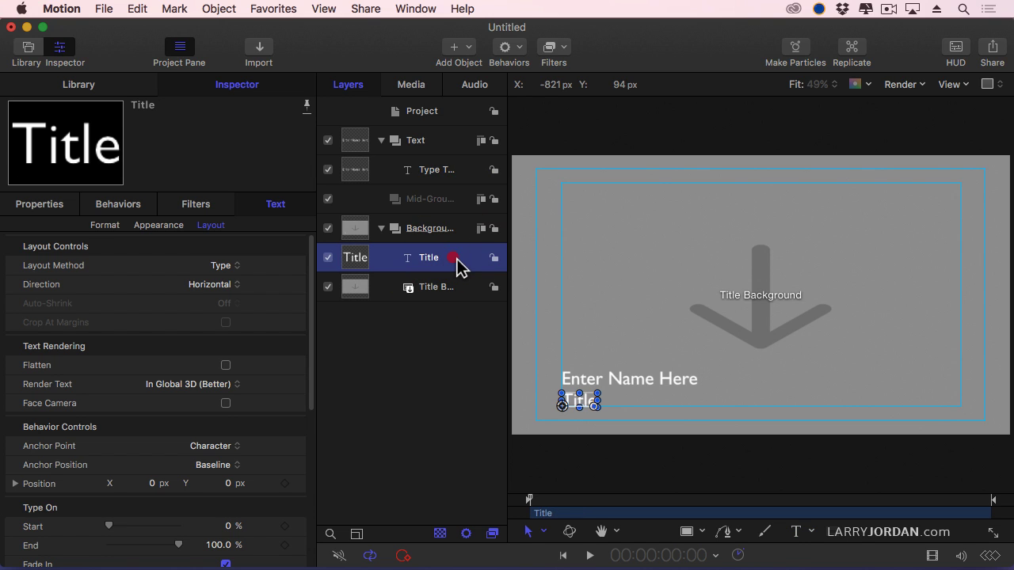
pyautogui.moveTo(460, 258); pyautogui.dragTo(451, 177)
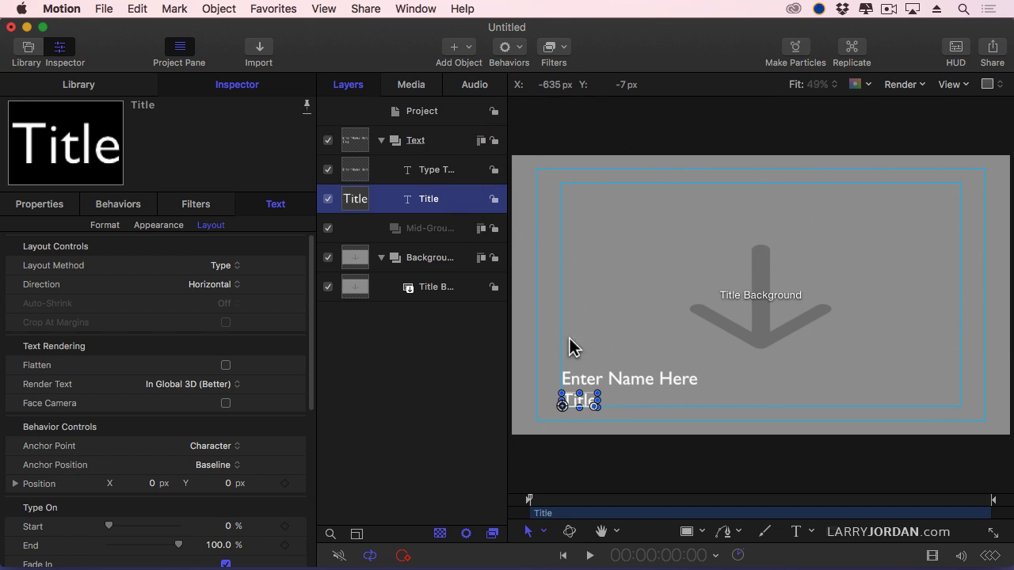
pyautogui.click(403, 169)
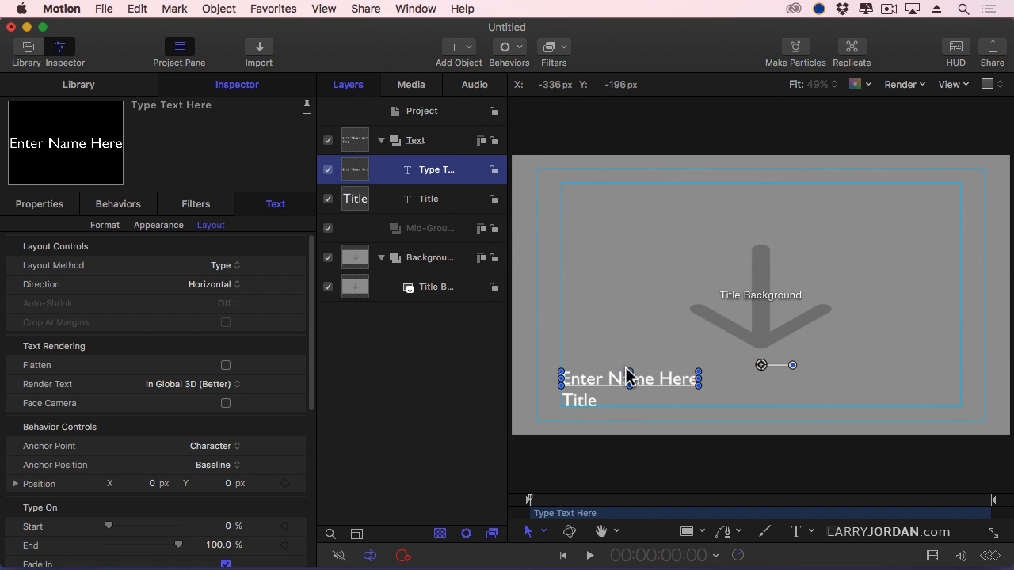
pyautogui.moveTo(622, 388); pyautogui.dragTo(622, 392)
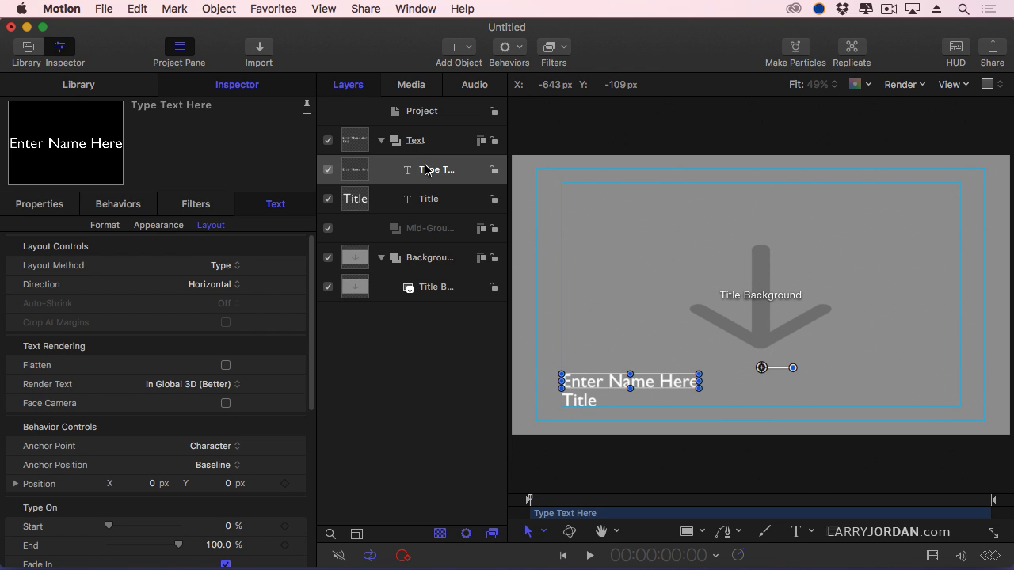
# Select both text lines and set their font to Gill Sans
pyautogui.keyDown('shift'); pyautogui.click(438, 202); pyautogui.keyUp('shift')
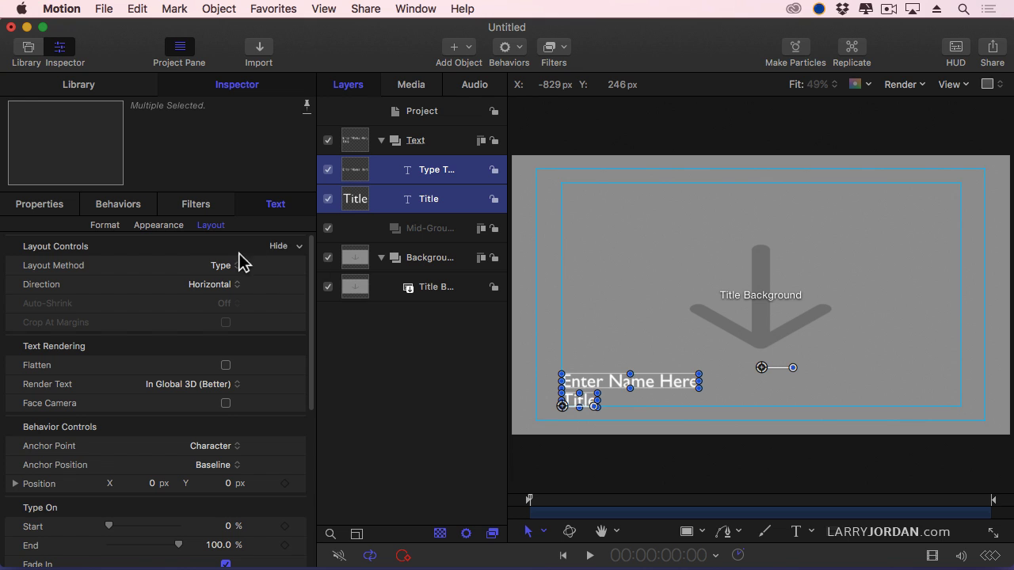
pyautogui.click(106, 229)
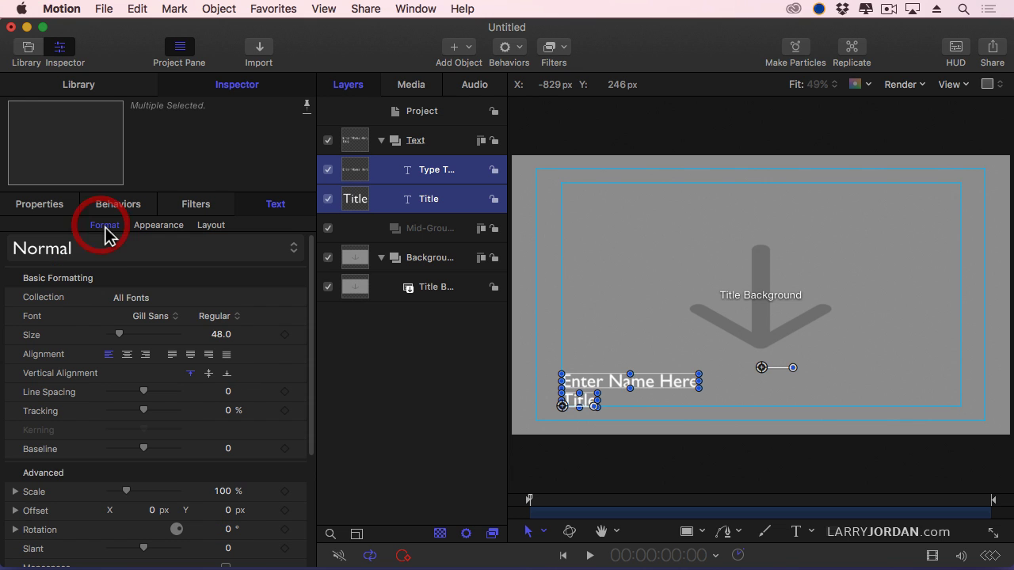
pyautogui.click(167, 321)
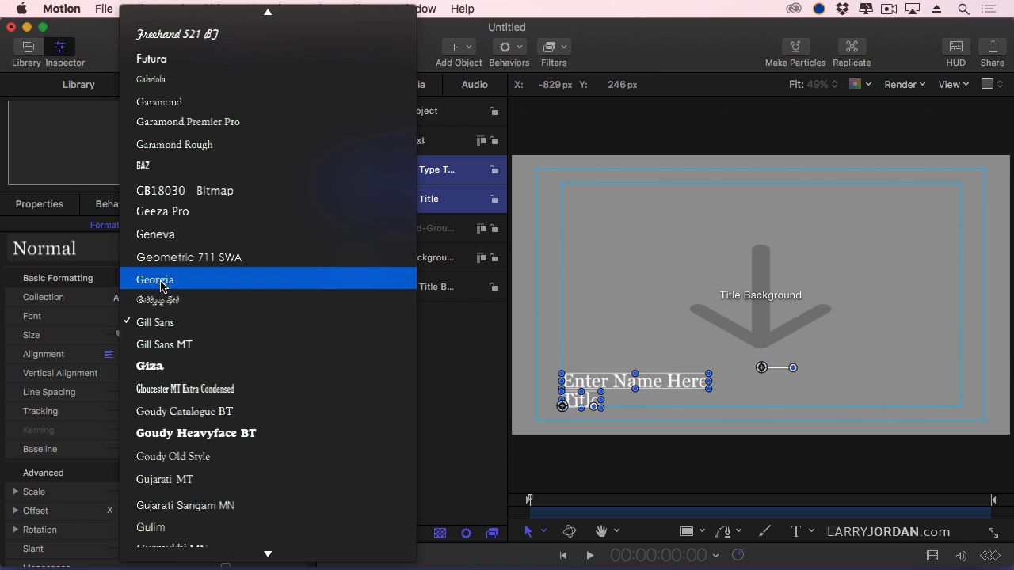
pyautogui.click(161, 326)
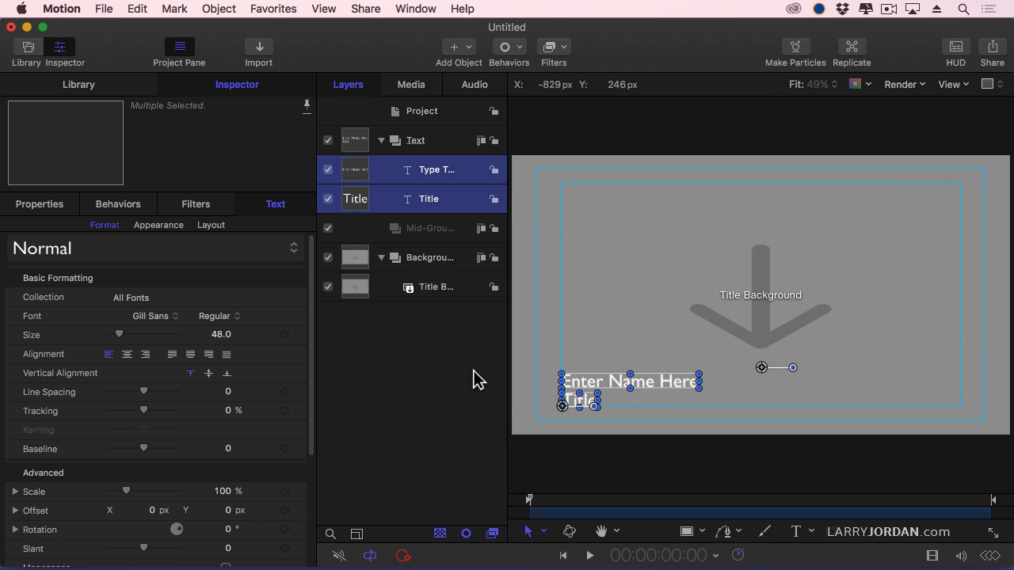
# Turn on a drop shadow at 90% opacity for both text lines
pyautogui.click(165, 227)
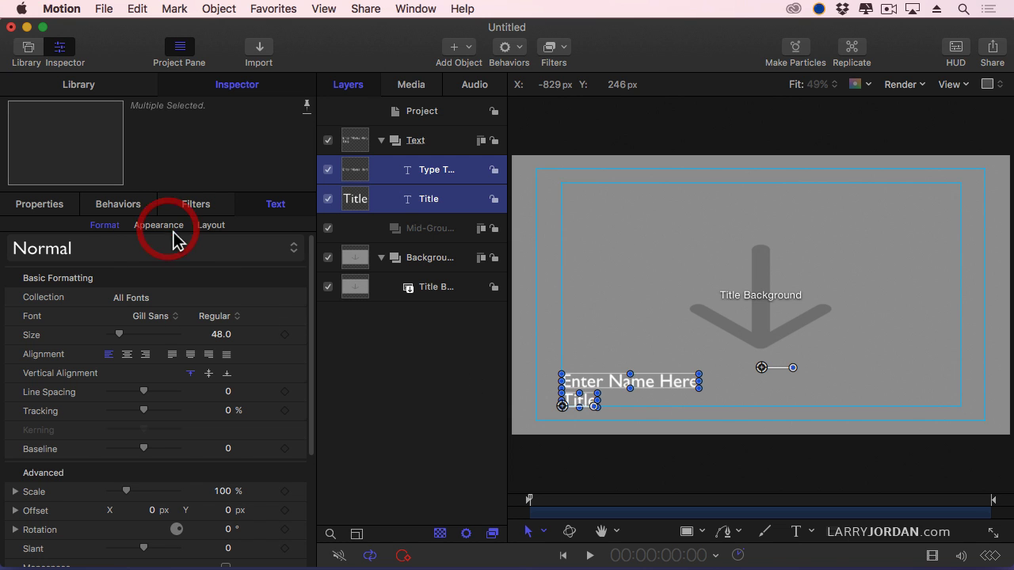
pyautogui.moveTo(311, 290); pyautogui.dragTo(308, 542)
pyautogui.click(14, 387)
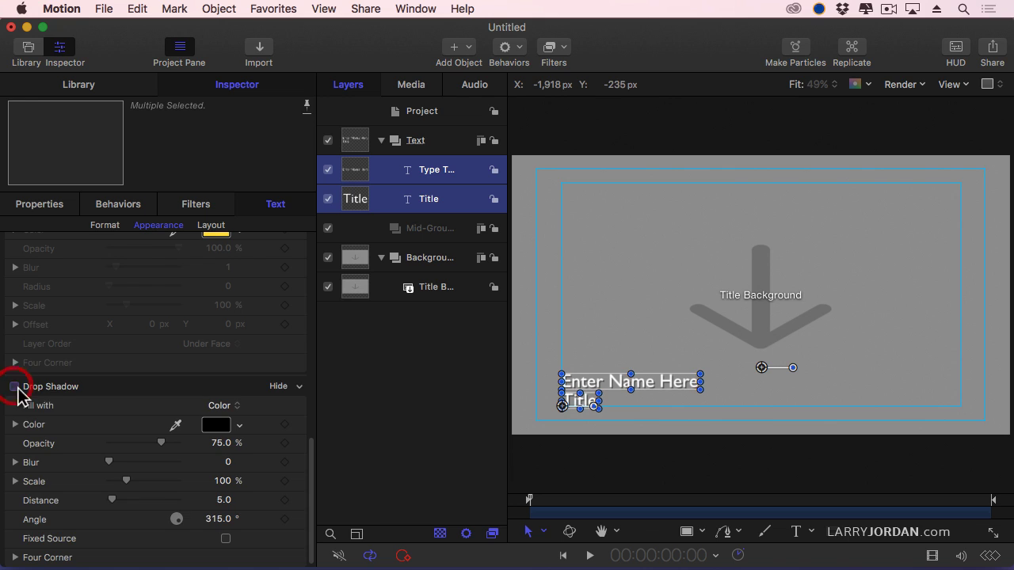
pyautogui.click(221, 444)
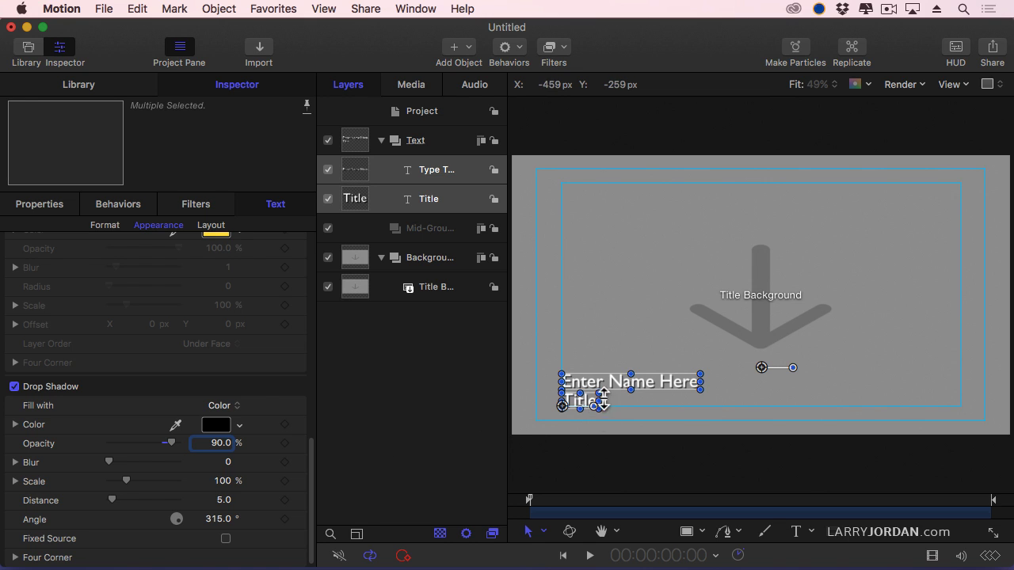
pyautogui.click(456, 390)
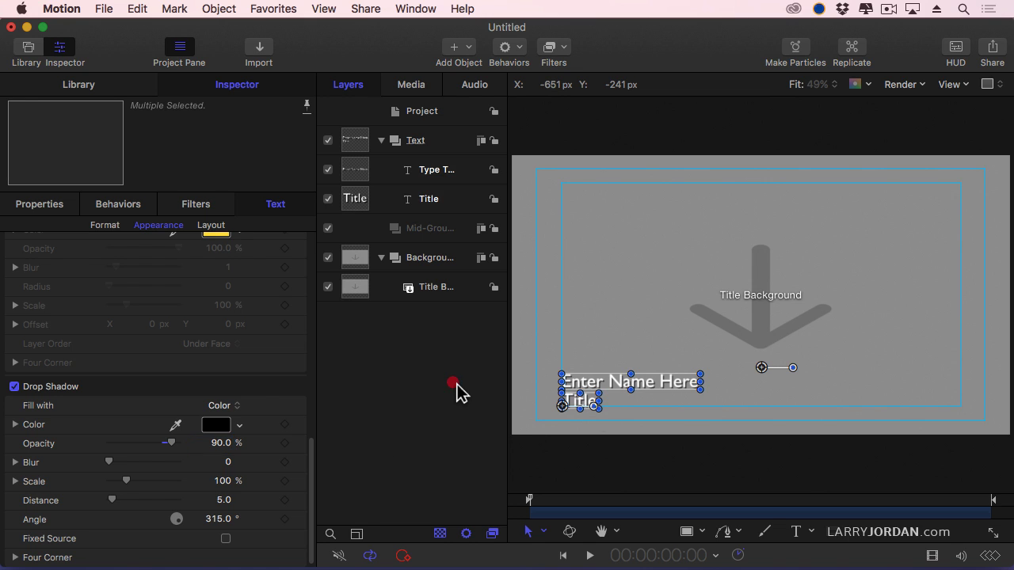
pyautogui.click(590, 409)
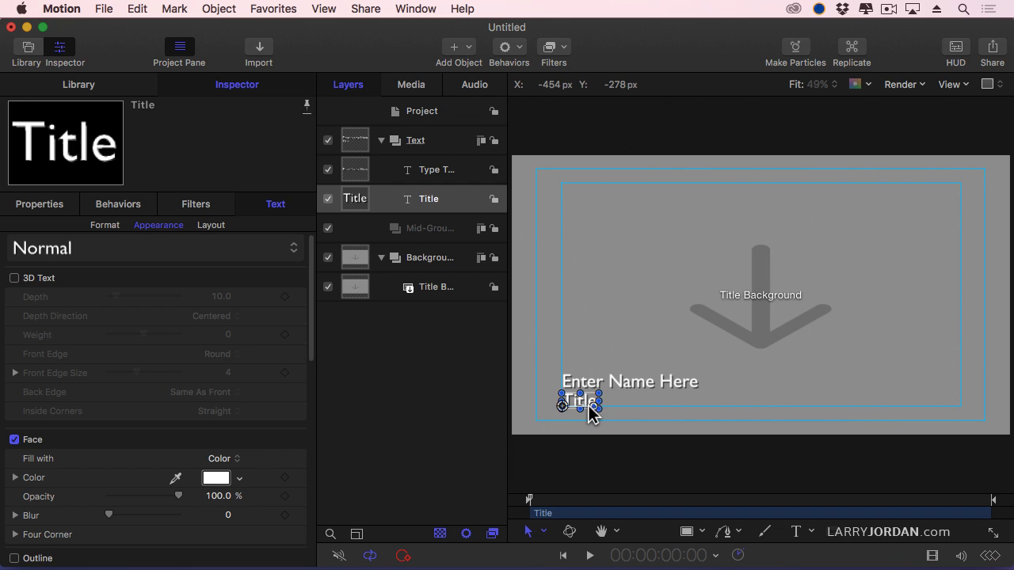
# Set the Title line's font size to 40
pyautogui.click(102, 228)
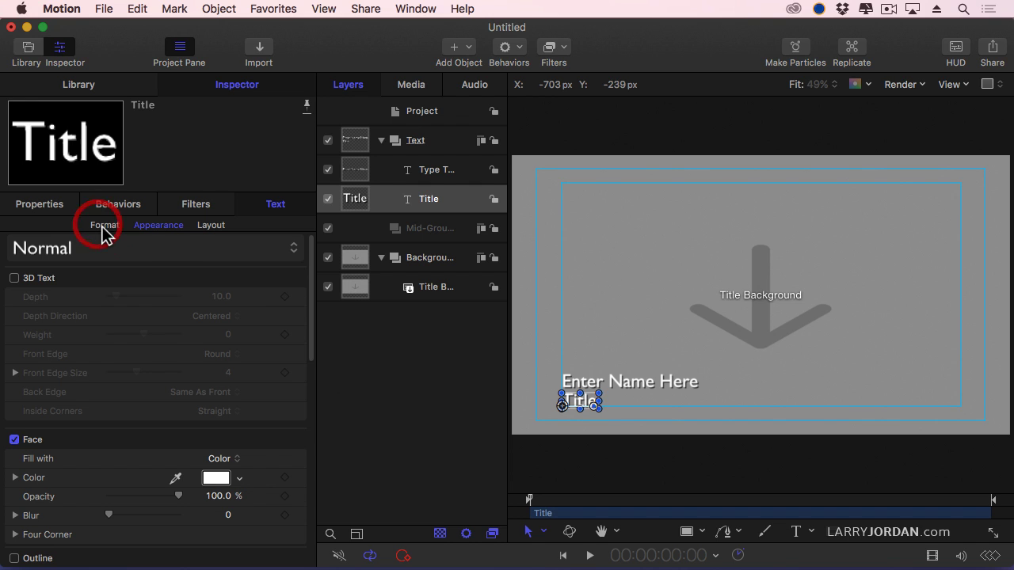
pyautogui.click(219, 335)
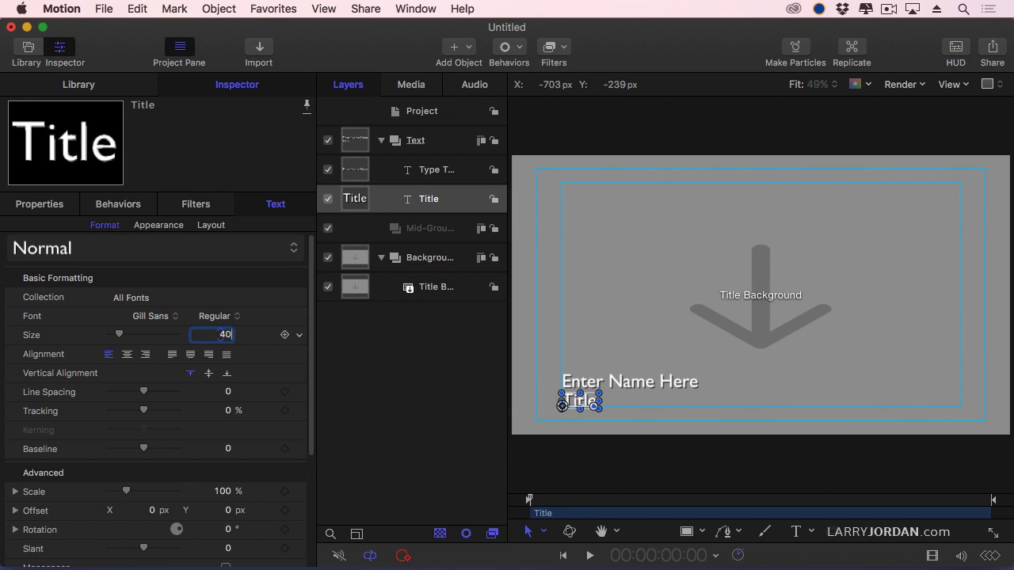
pyautogui.press('Return')
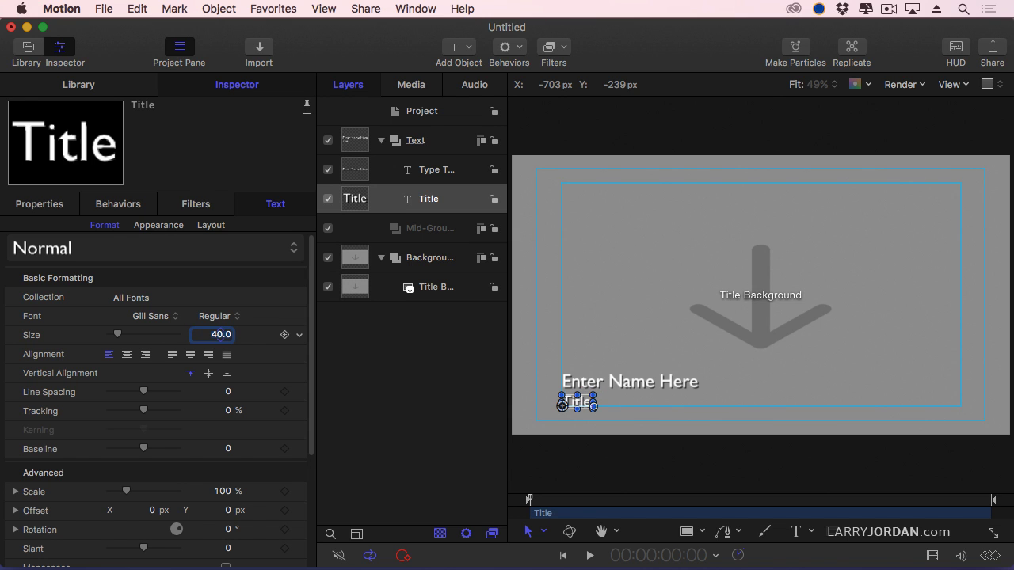
# Colour the Title line's face a golden yellow and check the result
pyautogui.click(158, 228)
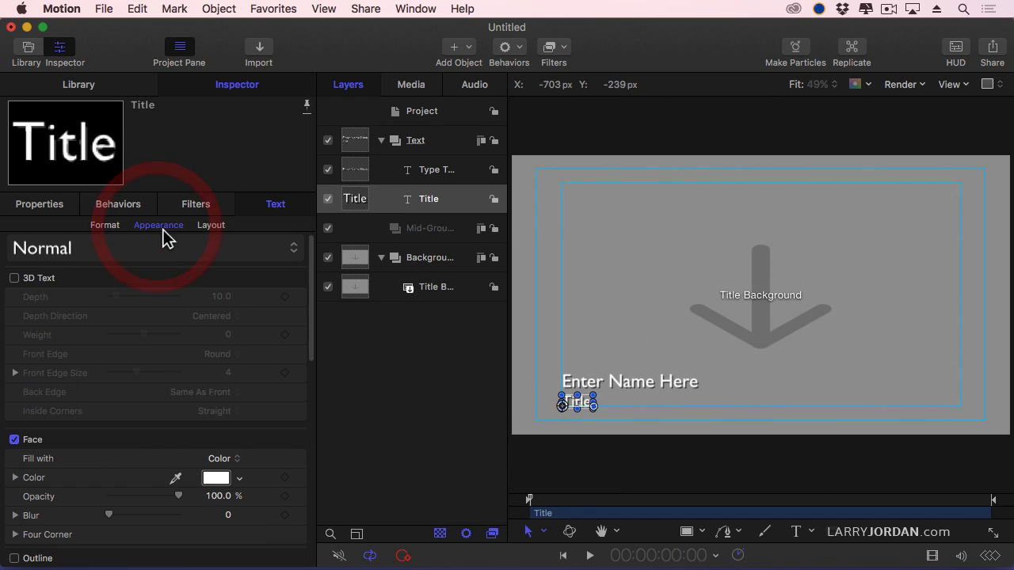
pyautogui.click(240, 483)
pyautogui.moveTo(243, 487); pyautogui.dragTo(290, 317)
pyautogui.click(428, 417)
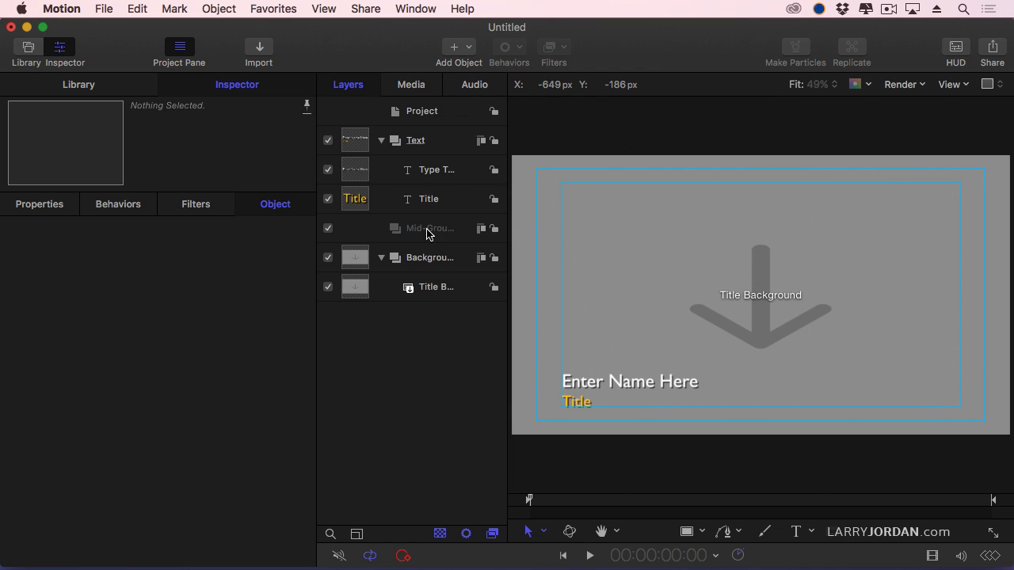
pyautogui.click(426, 198)
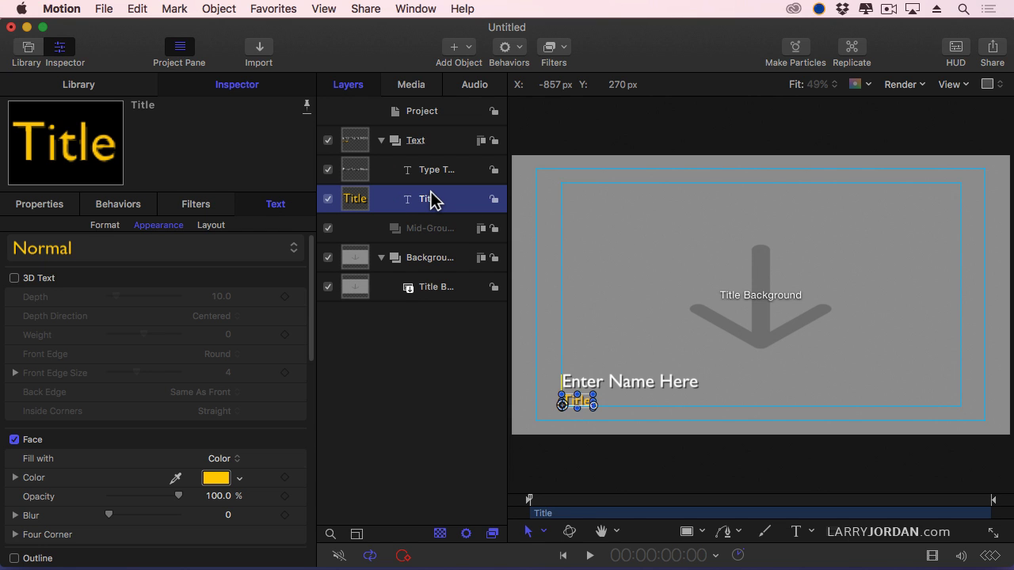
pyautogui.click(444, 367)
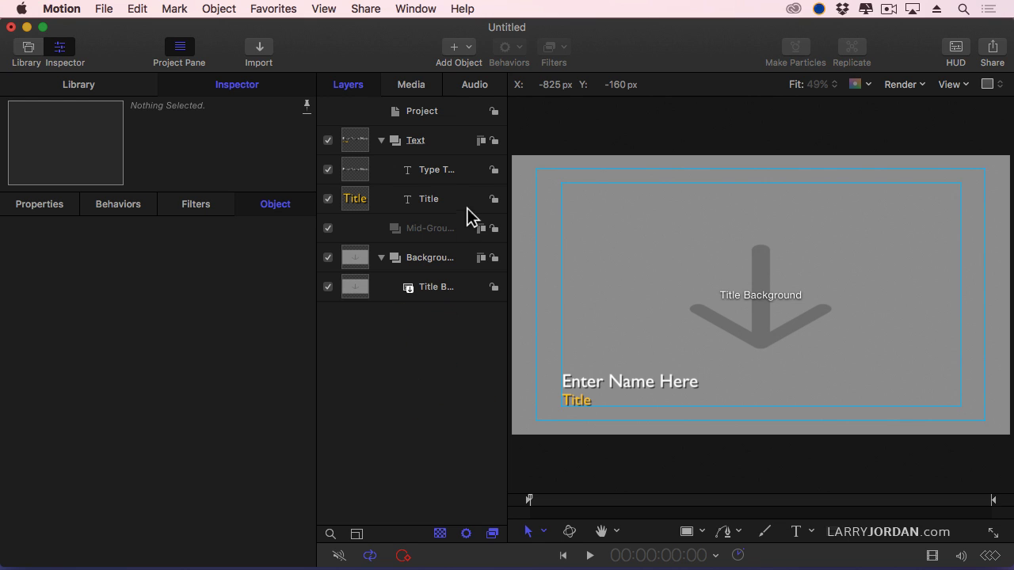
# Apply the Retro lower-third replicator from the Library to the Mid-Ground group
pyautogui.click(419, 233)
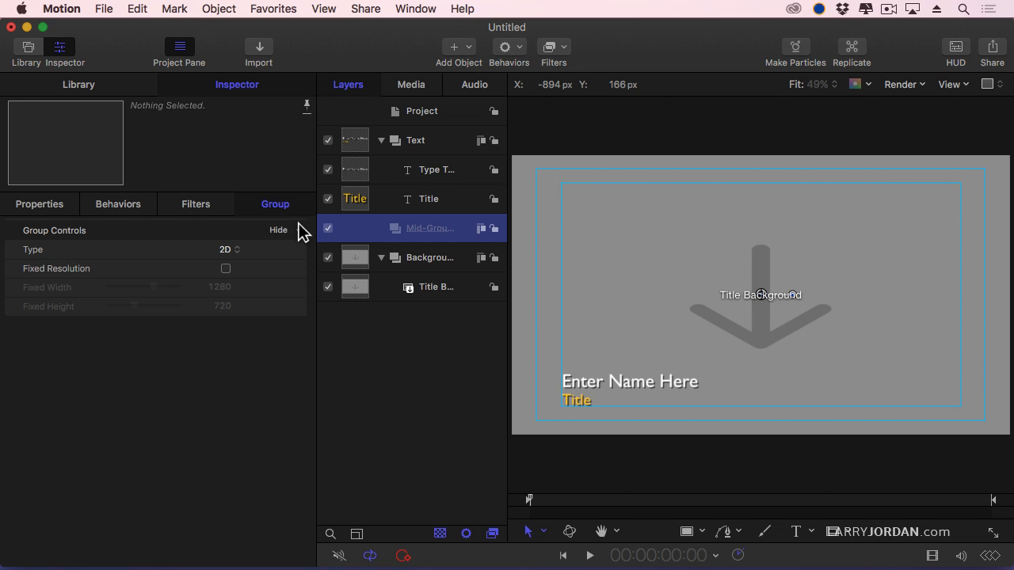
pyautogui.click(70, 85)
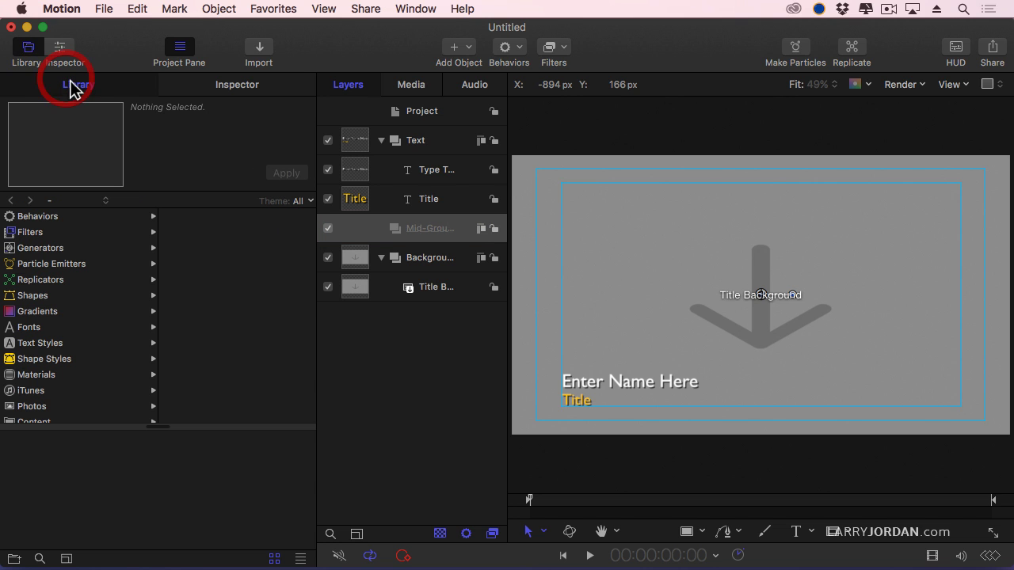
pyautogui.click(54, 279)
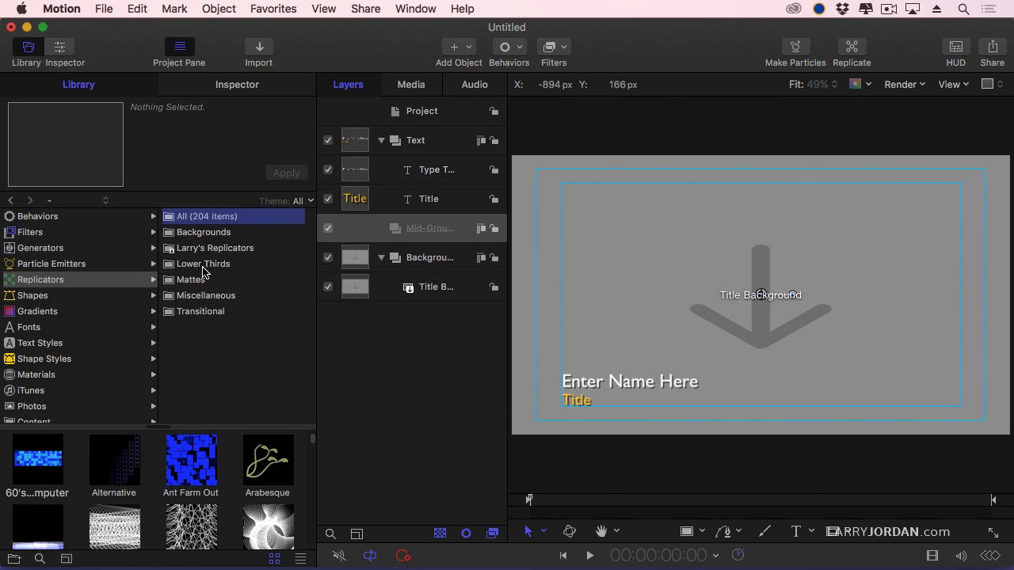
pyautogui.click(202, 265)
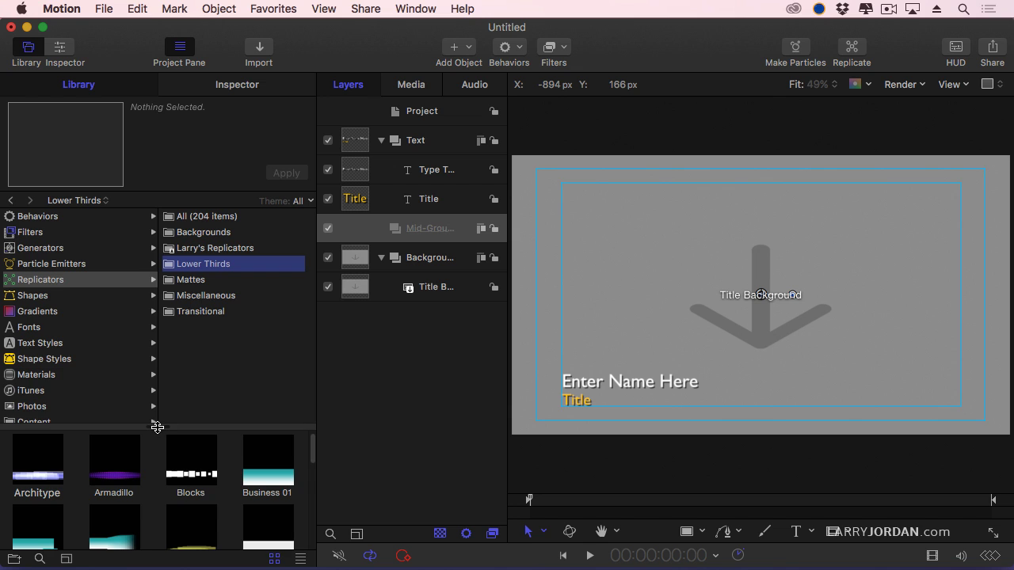
pyautogui.moveTo(157, 428); pyautogui.dragTo(163, 346)
pyautogui.moveTo(310, 400); pyautogui.dragTo(312, 471)
pyautogui.click(190, 463)
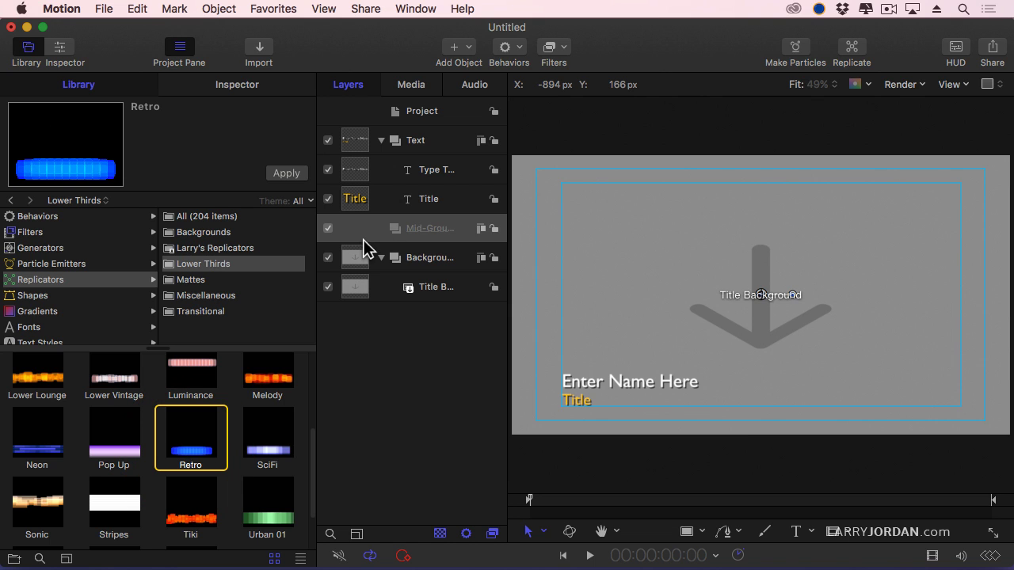
pyautogui.click(286, 173)
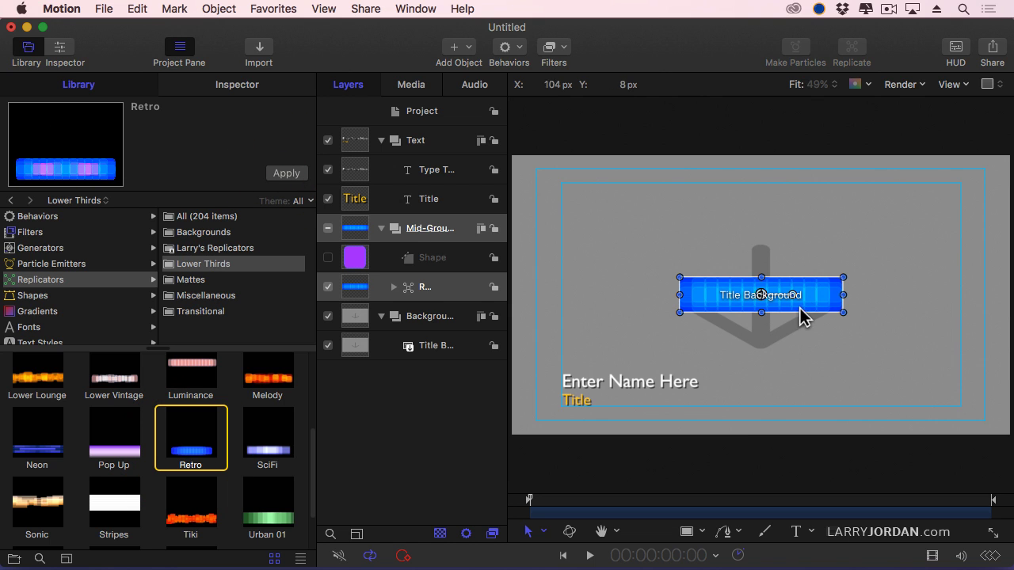
# Move the blue bar down behind the name line and stretch its top and bottom edges
pyautogui.moveTo(801, 315); pyautogui.dragTo(1003, 393)
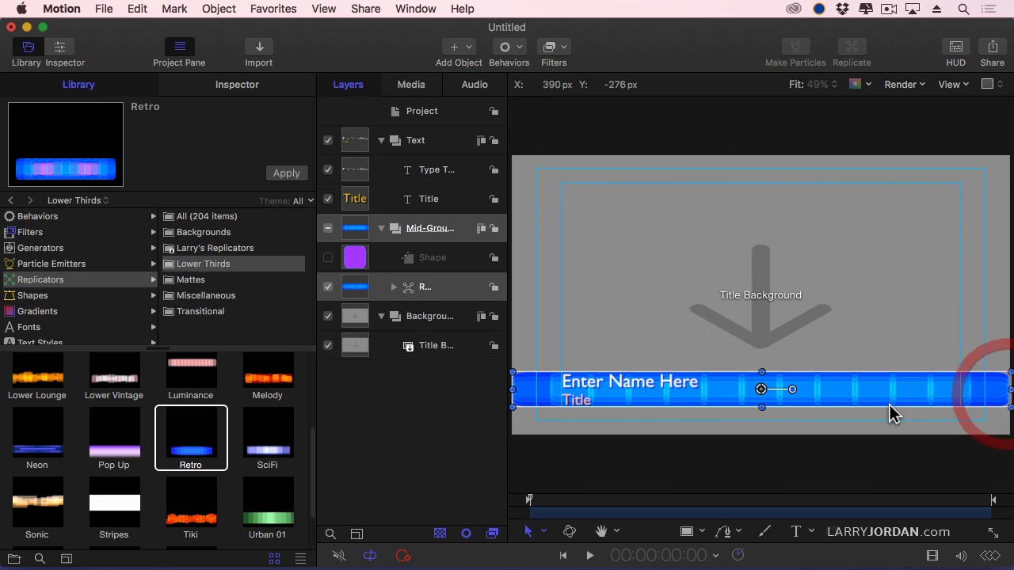
pyautogui.moveTo(761, 407); pyautogui.dragTo(761, 411)
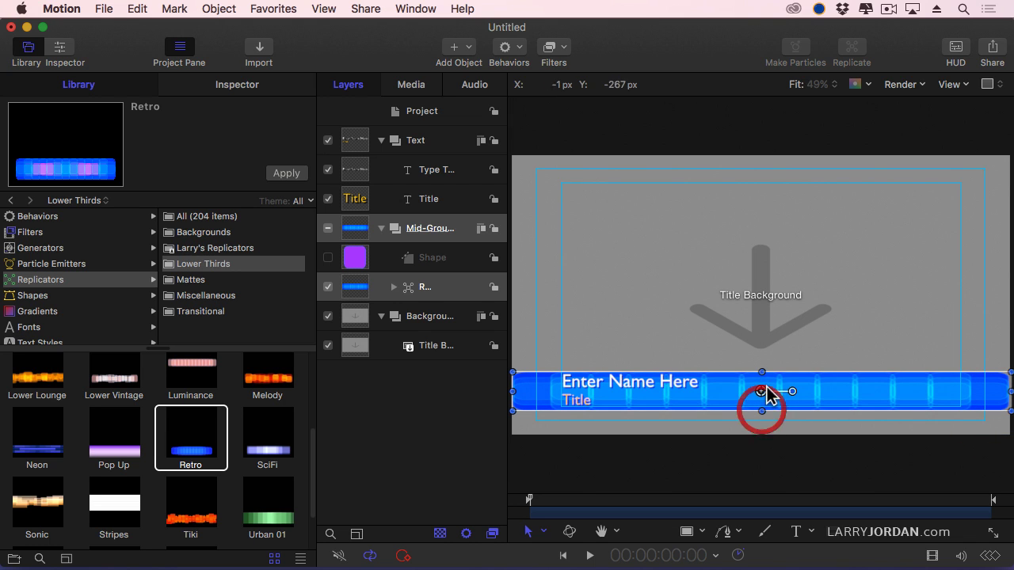
pyautogui.moveTo(762, 371); pyautogui.dragTo(762, 368)
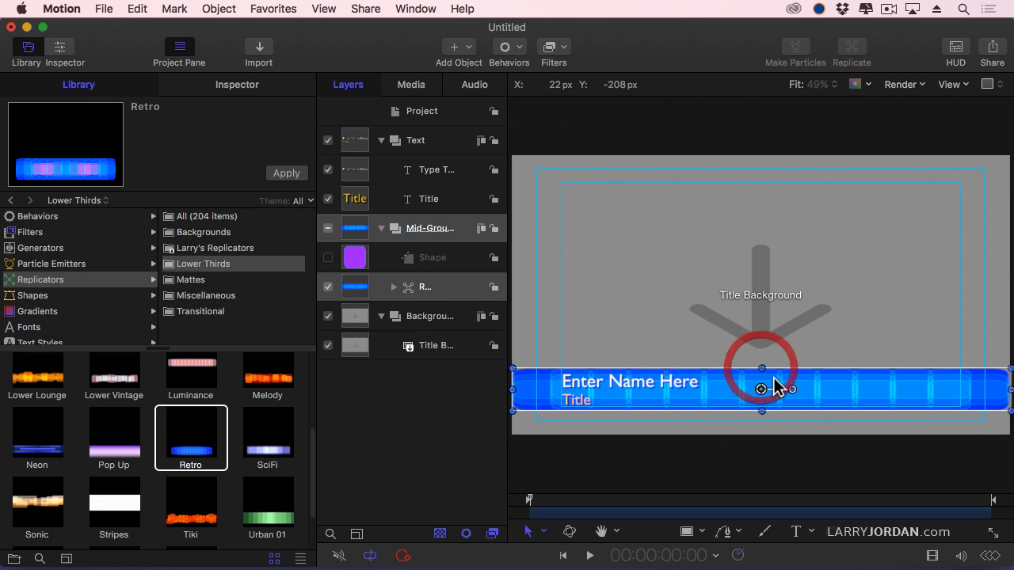
pyautogui.click(462, 229)
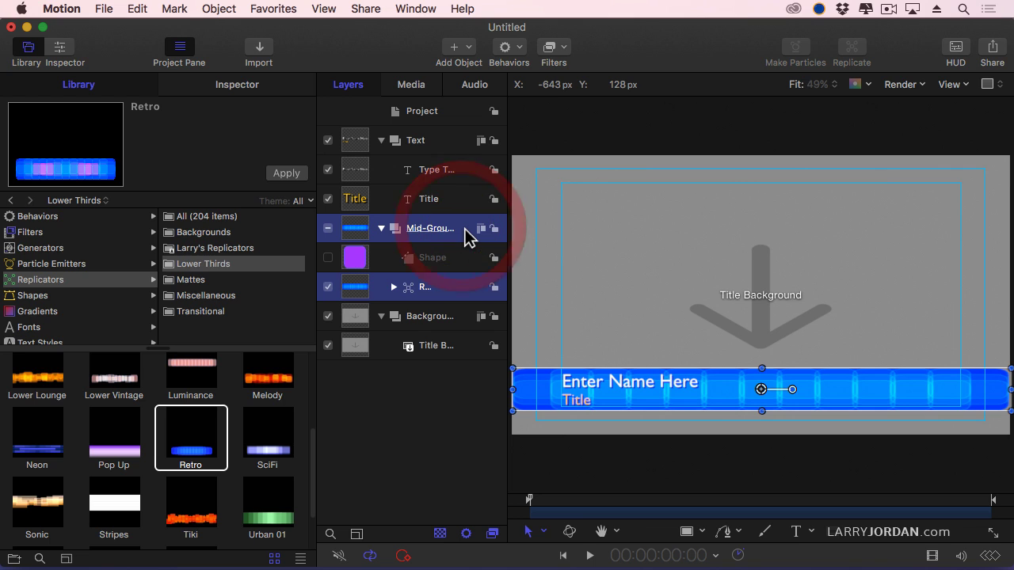
# Lower the Mid-Ground group's opacity in the HUD so the blue bar turns translucent
pyautogui.click(467, 235)
pyautogui.press('F7')
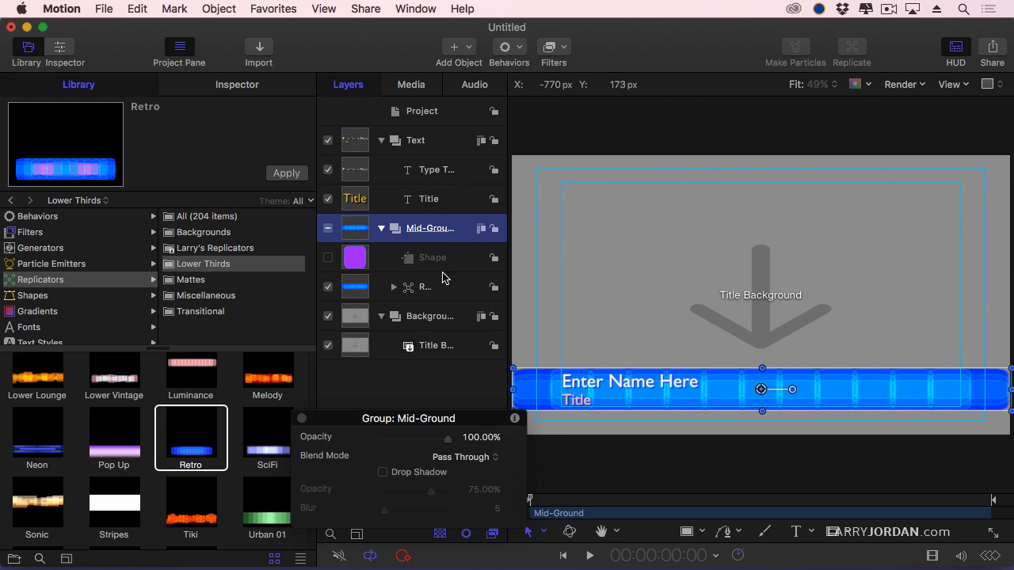
pyautogui.moveTo(451, 441)
pyautogui.mouseDown()
pyautogui.moveTo(434, 442)
pyautogui.moveTo(440, 450)
pyautogui.mouseUp()
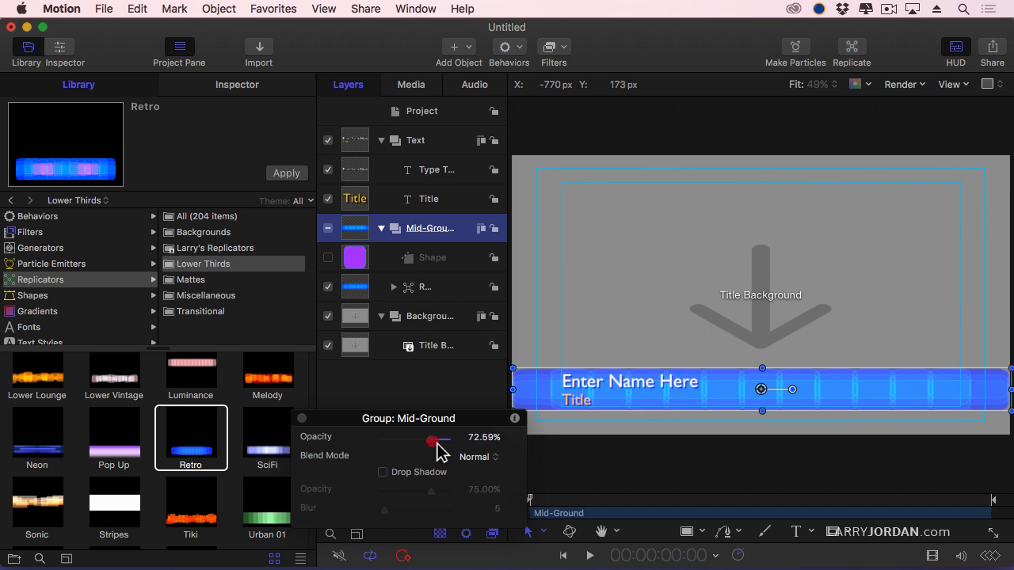
pyautogui.click(420, 392)
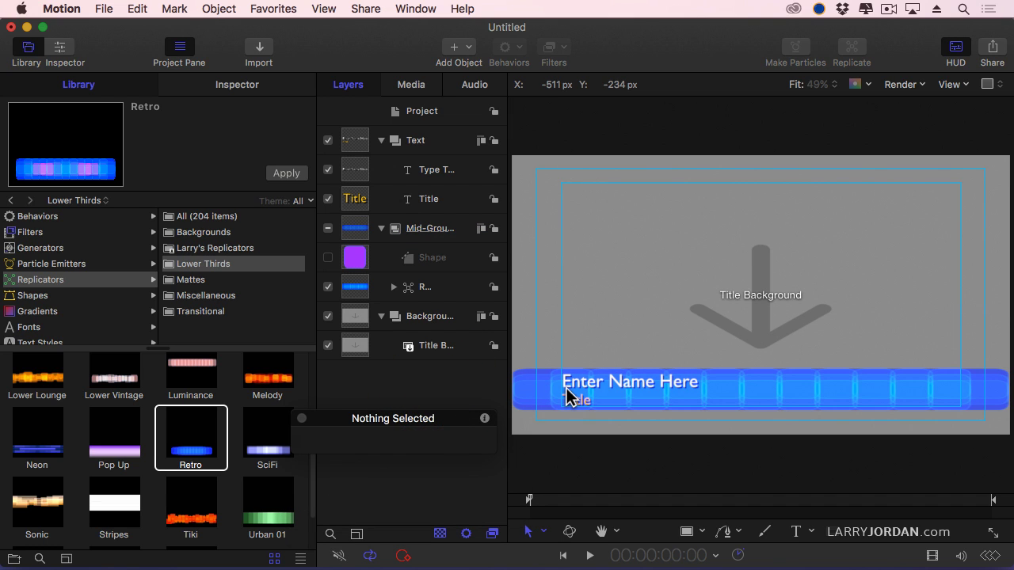
# Play back the lower third to preview it, and select the Title text line
pyautogui.press('space')
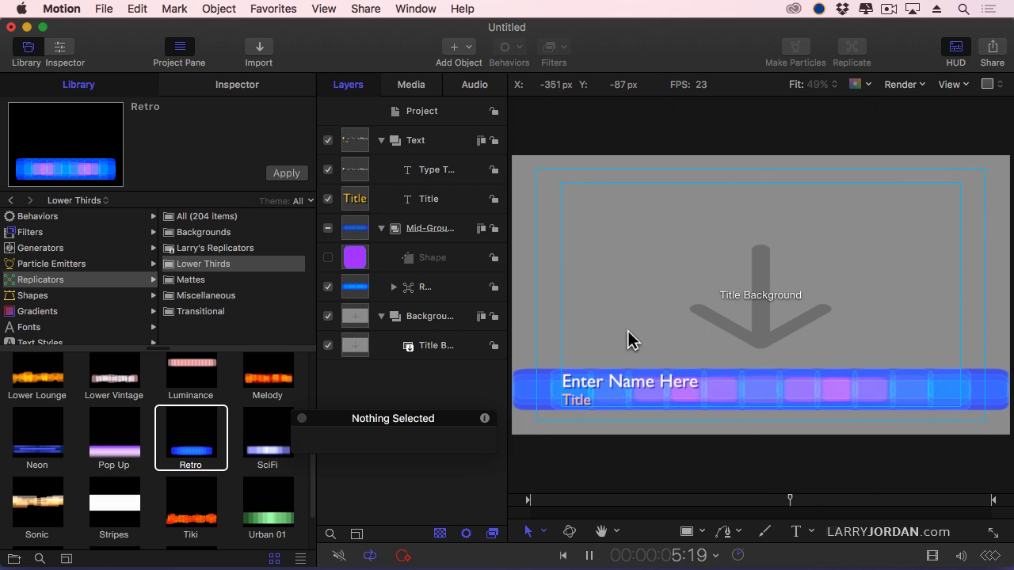
pyautogui.press('space')
pyautogui.click(579, 399)
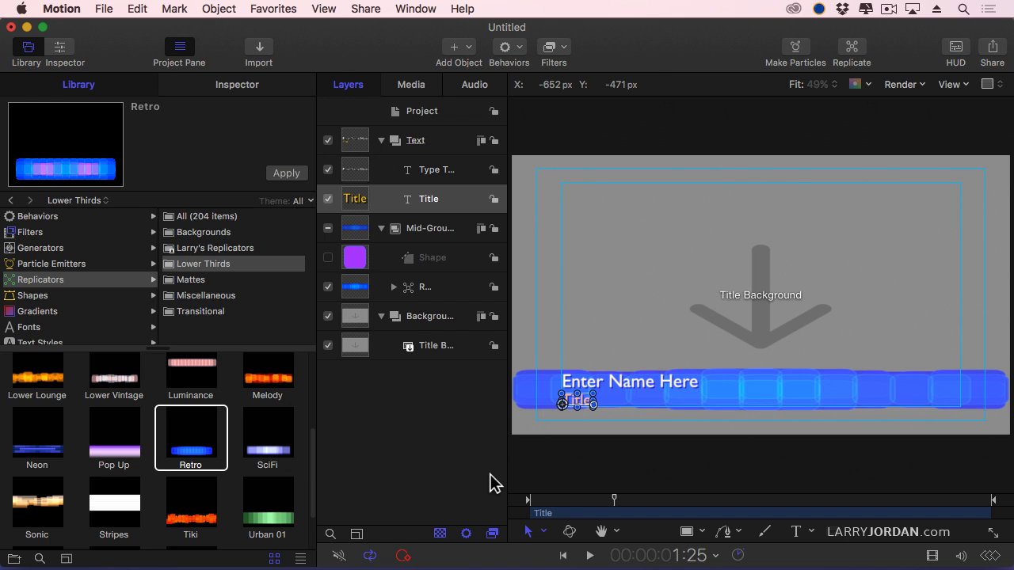
# Publish the template to Final Cut Pro as 'Lower-Third - Blue' in the personal category
pyautogui.click(97, 8)
pyautogui.click(118, 111)
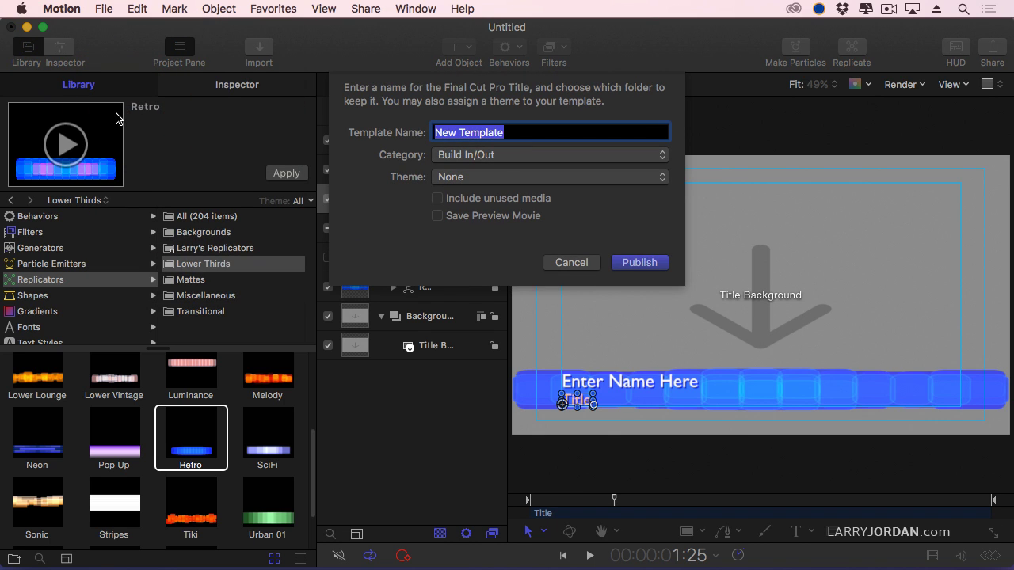
pyautogui.click(529, 160)
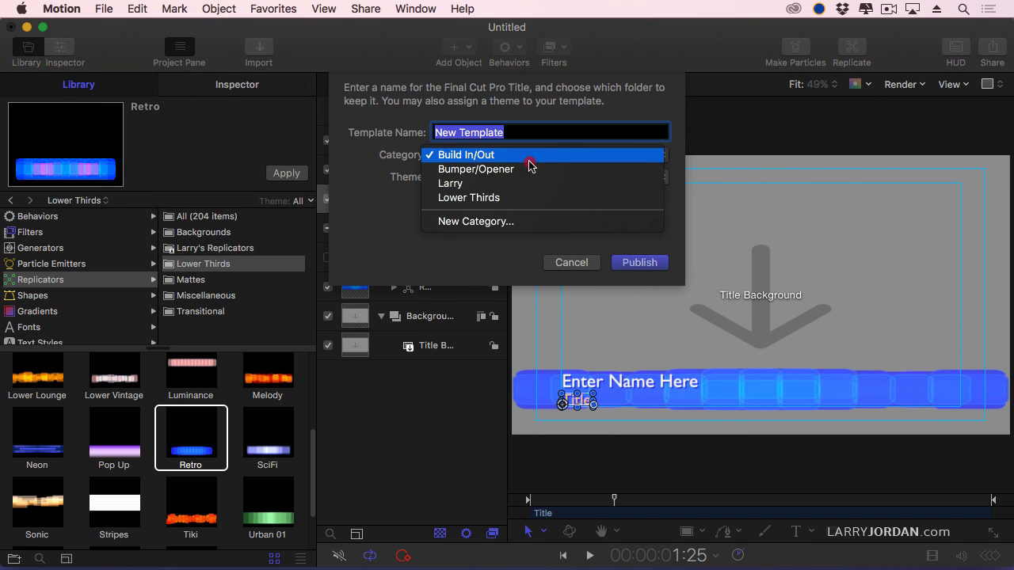
pyautogui.click(529, 184)
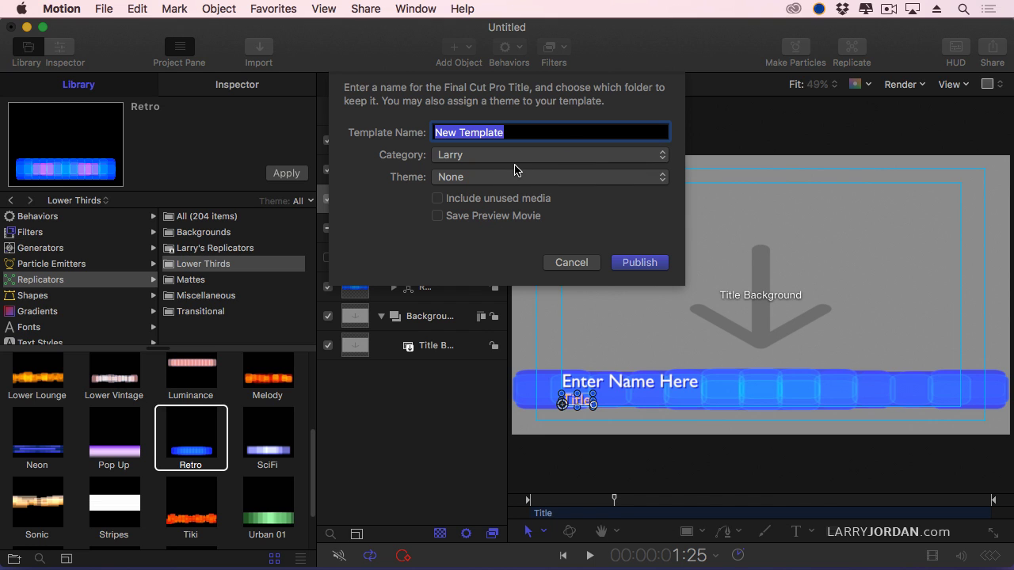
pyautogui.click(502, 136)
pyautogui.press('super+a')
pyautogui.write('L')
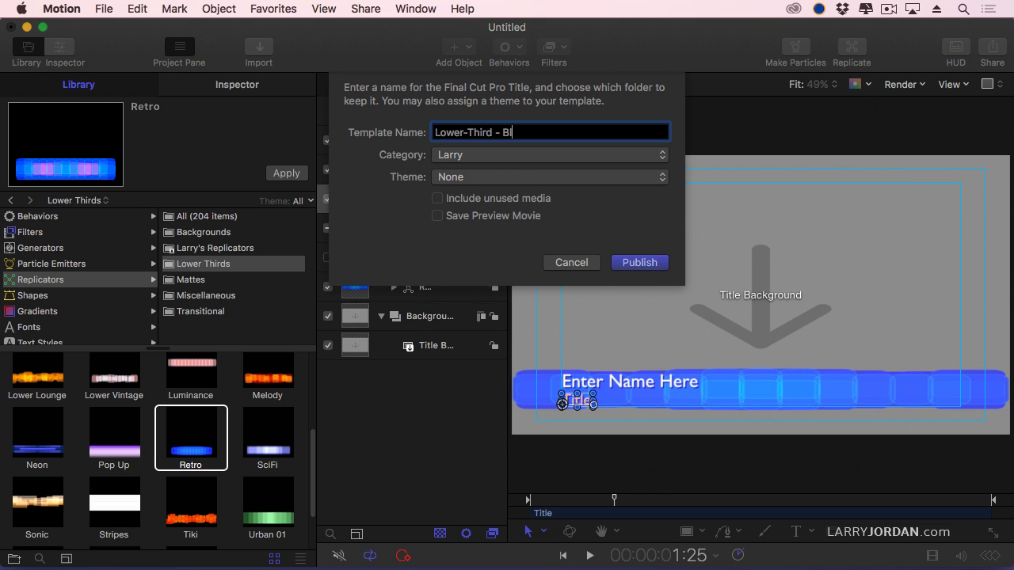
pyautogui.write('ower-Third - Blue')
pyautogui.click(638, 262)
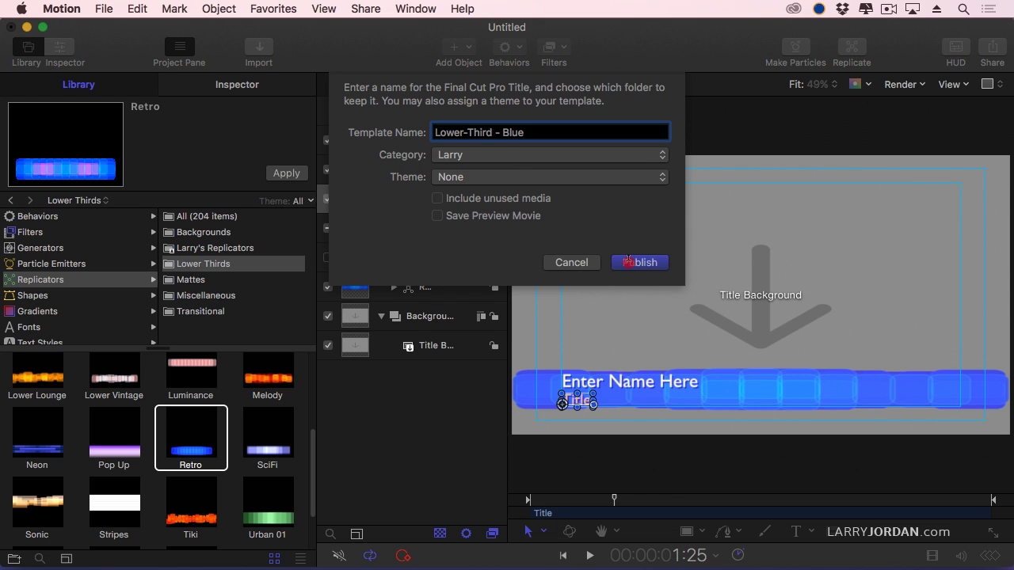
# In Final Cut Pro, place the playhead near 2:16 and show the personal titles category
pyautogui.press('super+Tab')
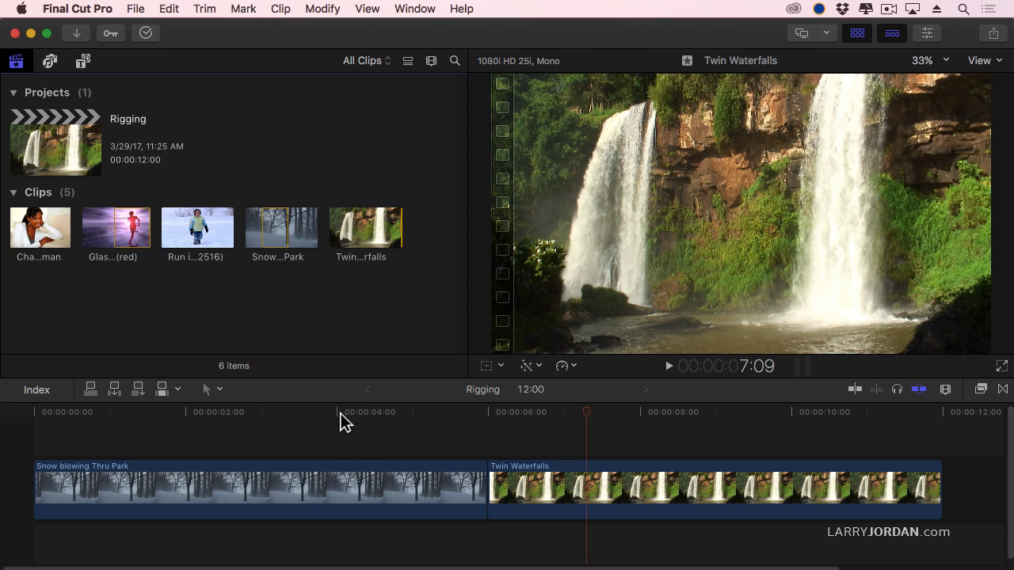
pyautogui.click(230, 410)
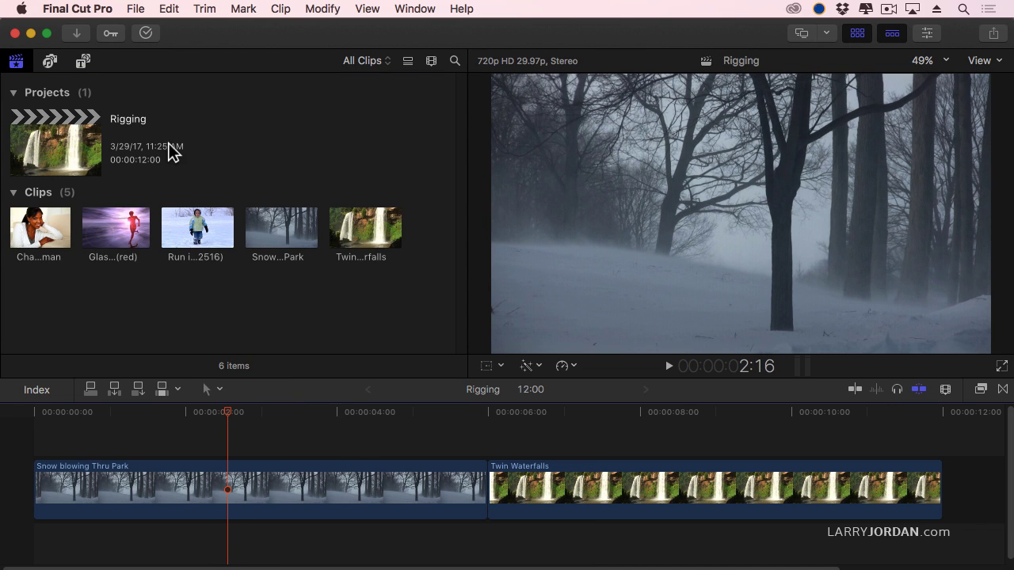
pyautogui.click(83, 63)
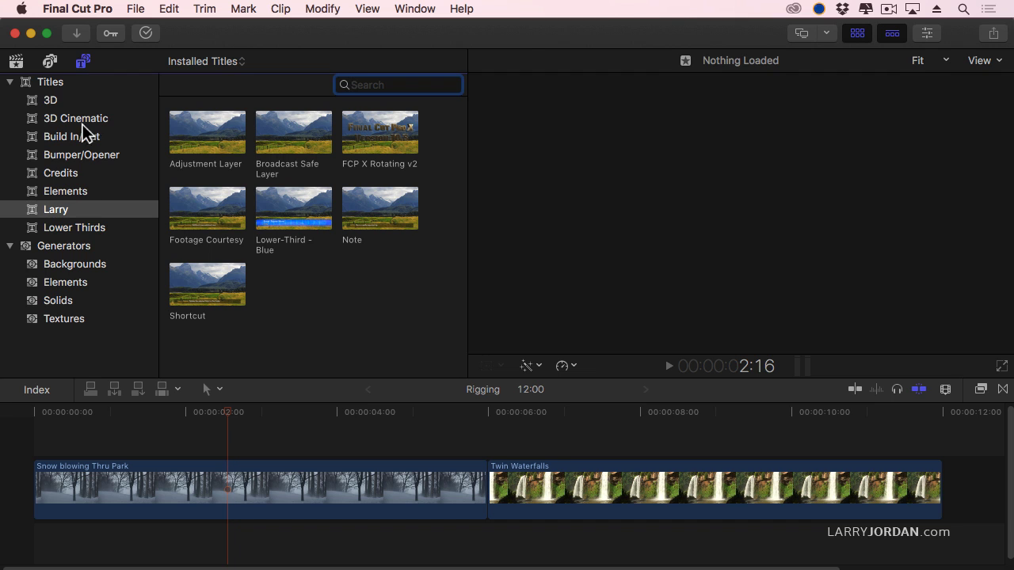
pyautogui.click(96, 211)
# Connect the Lower-Third - Blue title at the playhead and preview it from 2:04
pyautogui.click(298, 208)
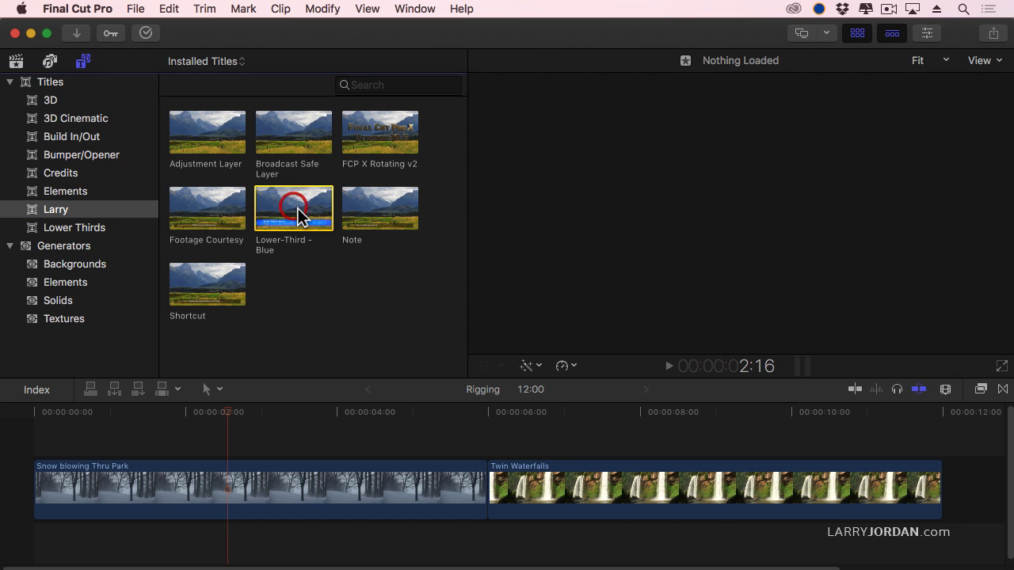
pyautogui.press('q')
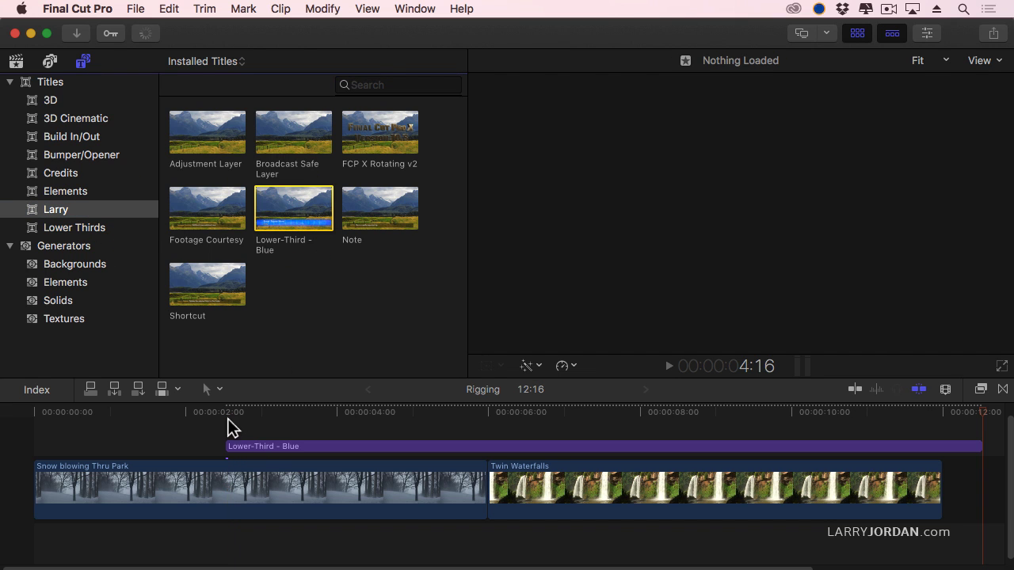
pyautogui.click(199, 415)
pyautogui.press('space')
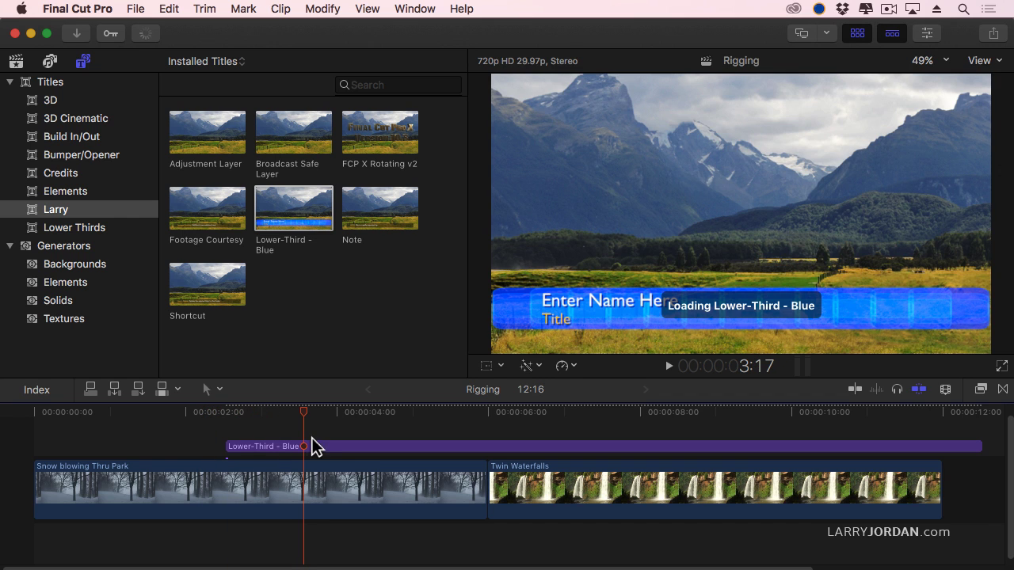
# Shift the title clip 1:23 earlier near the project start and play it back
pyautogui.click(348, 447)
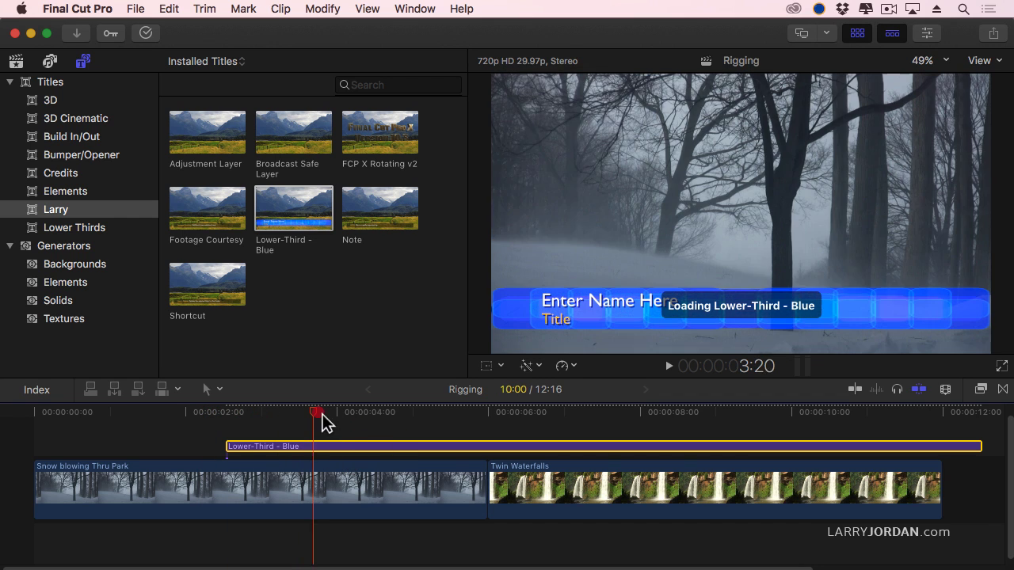
pyautogui.click(314, 421)
pyautogui.moveTo(317, 447); pyautogui.dragTo(207, 445)
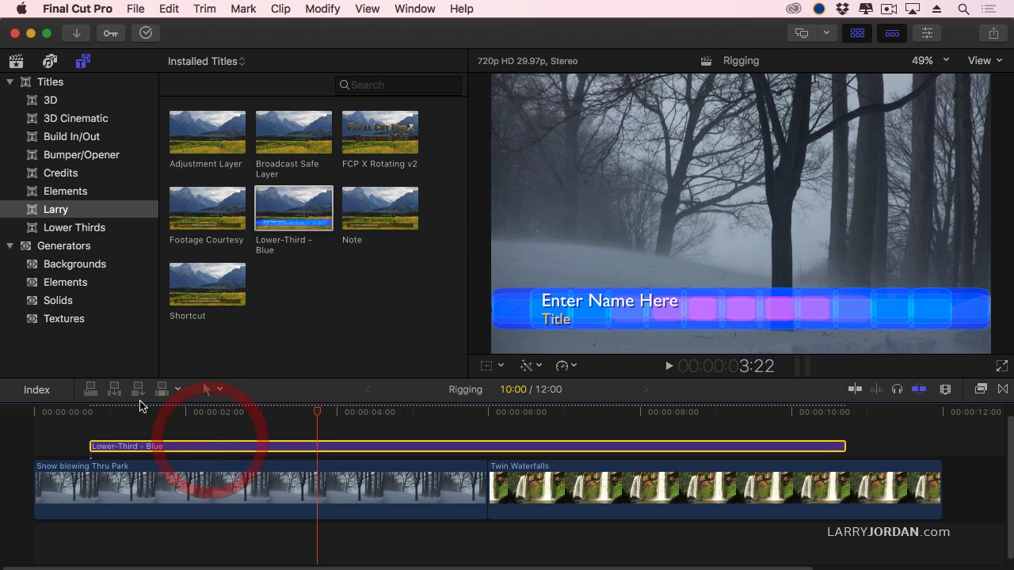
pyautogui.click(77, 415)
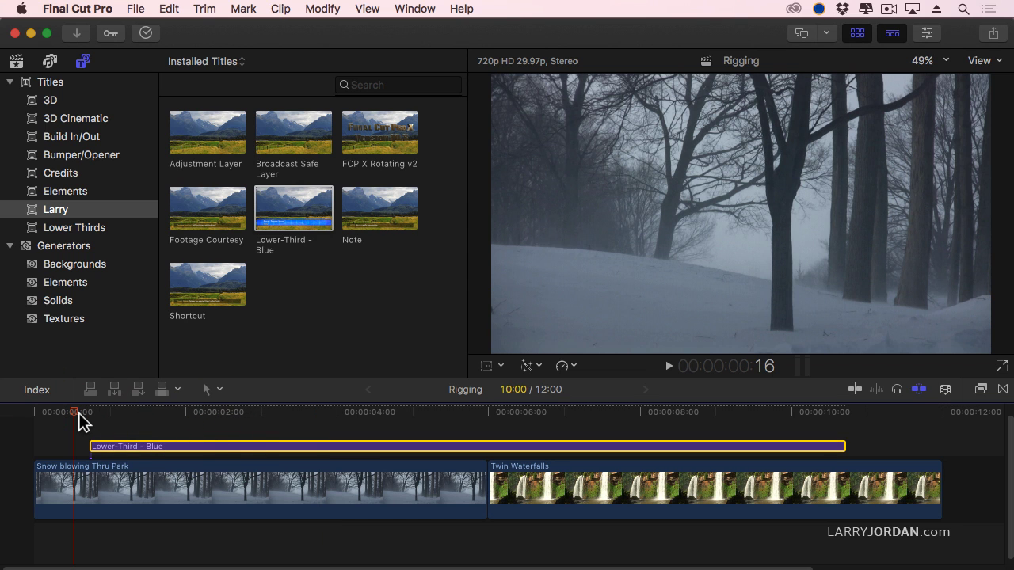
pyautogui.press('space')
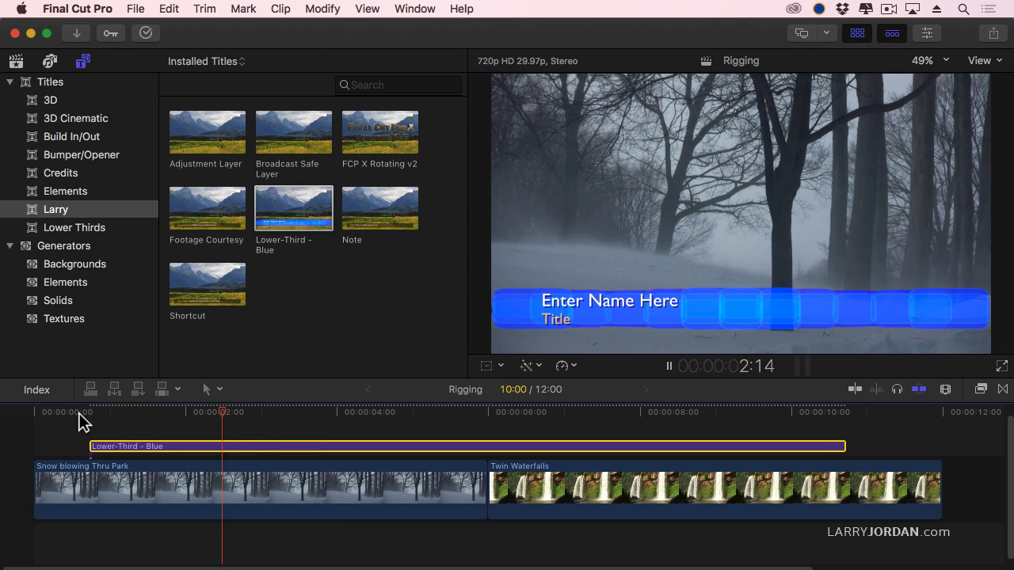
pyautogui.press('space')
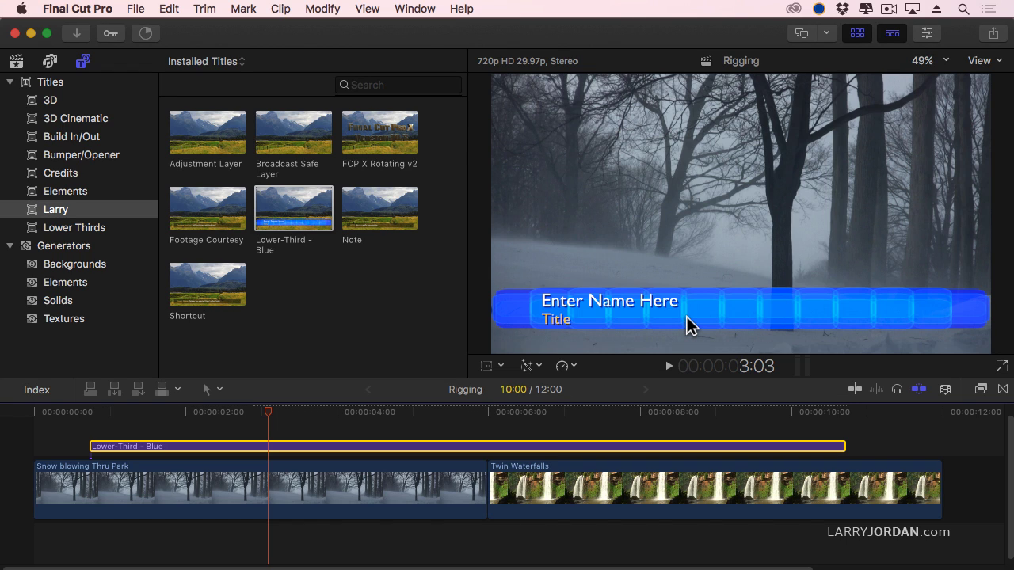
# Replace Enter Name Here with the presenter's name and begin editing the second line
pyautogui.doubleClick(610, 299)
pyautogui.tripleClick(614, 302)
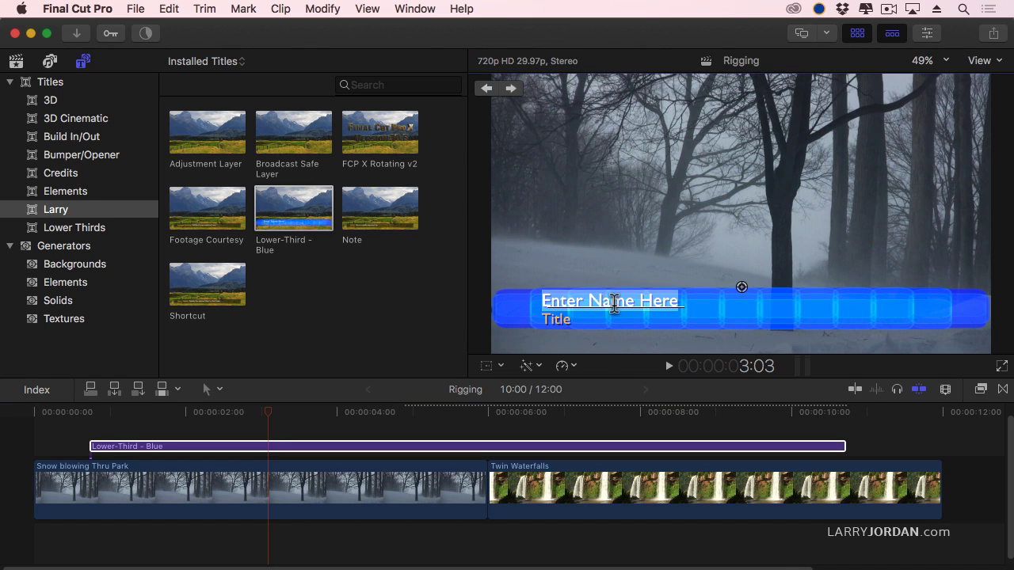
pyautogui.write('Larry')
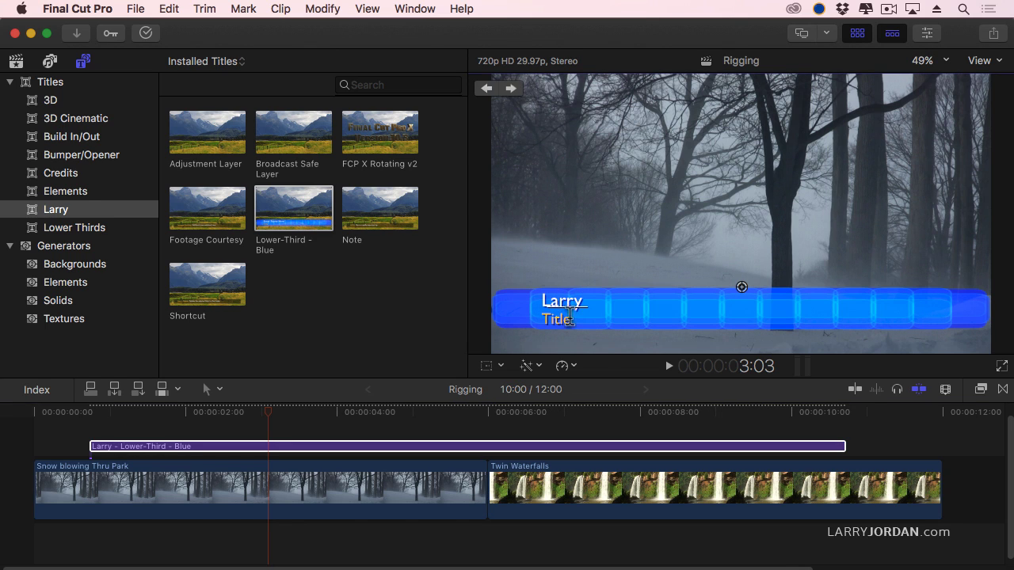
pyautogui.doubleClick(562, 320)
# Play back the edited title from near the start, stopping at 2:07
pyautogui.click(90, 413)
pyautogui.press('space')
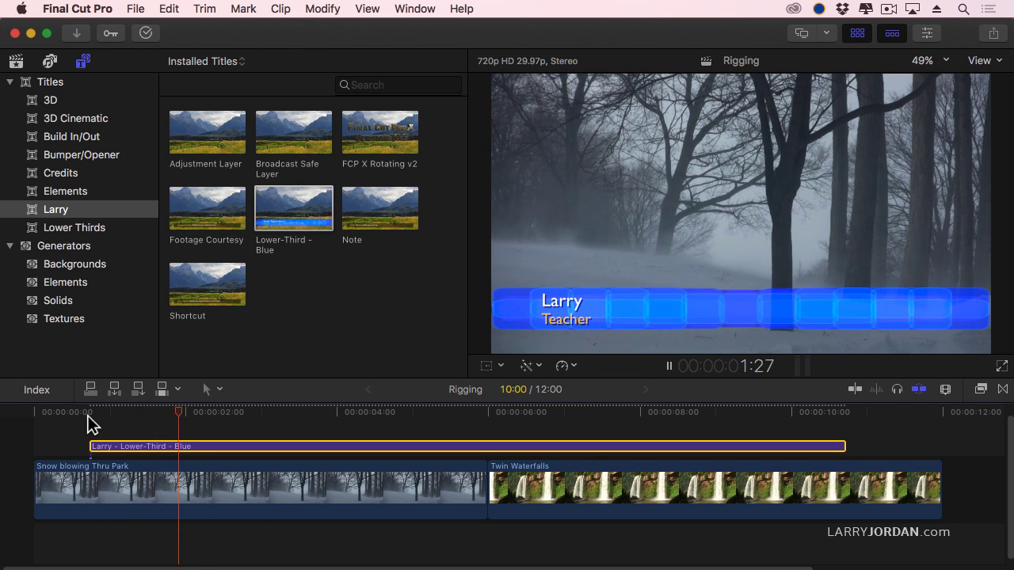
pyautogui.press('space')
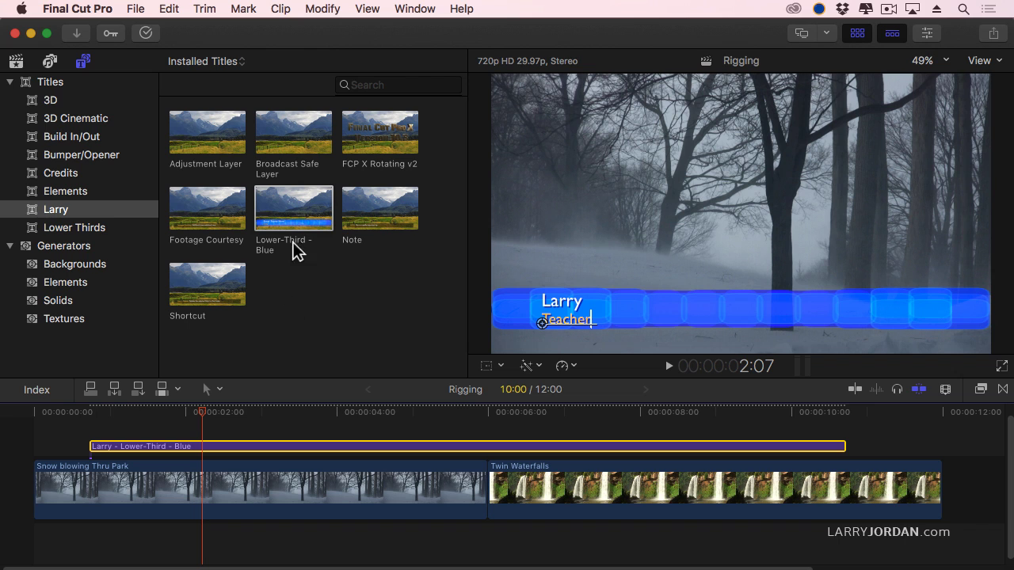
# Open Lower-Third - Blue in Motion, drop the Mid-Ground opacity to about 31%, and save
pyautogui.rightClick(278, 211)
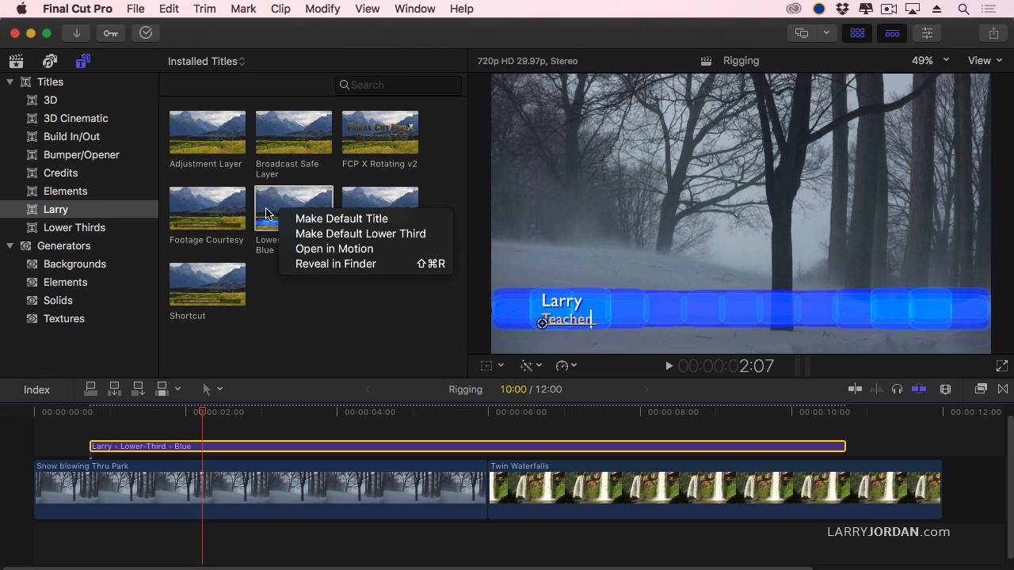
pyautogui.click(361, 250)
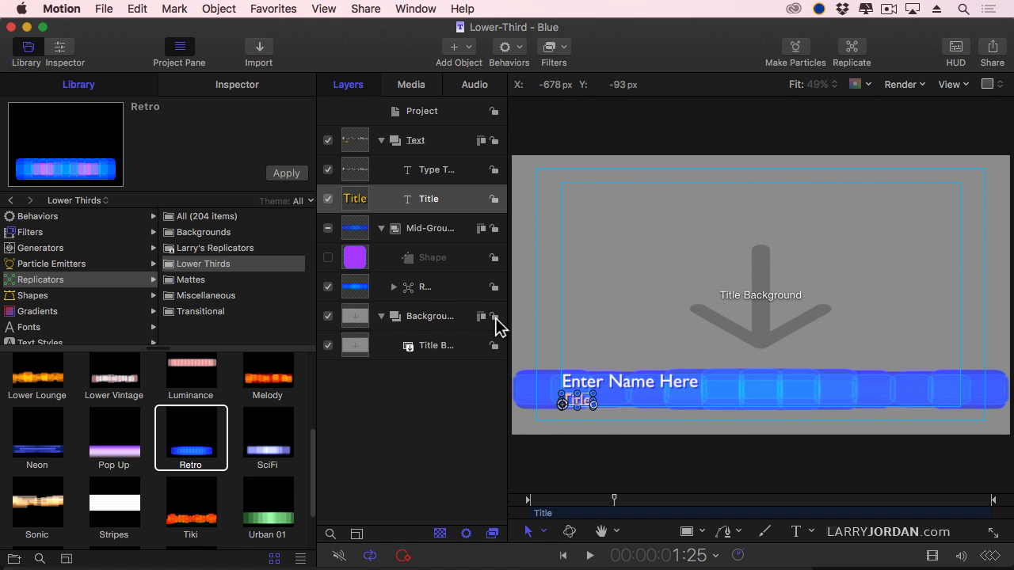
pyautogui.click(441, 232)
pyautogui.press('F7')
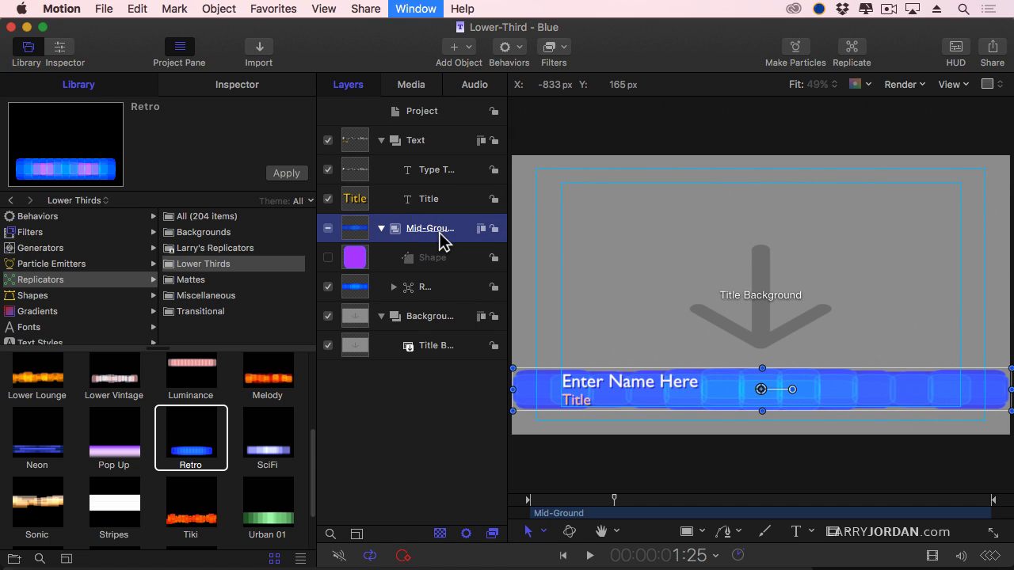
pyautogui.moveTo(464, 449); pyautogui.dragTo(407, 453)
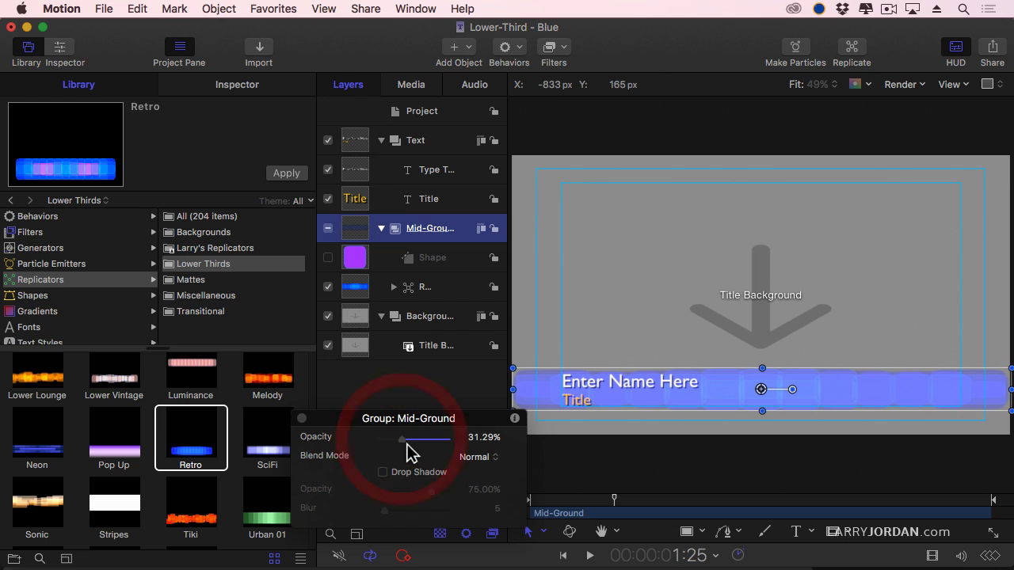
pyautogui.press('super+s')
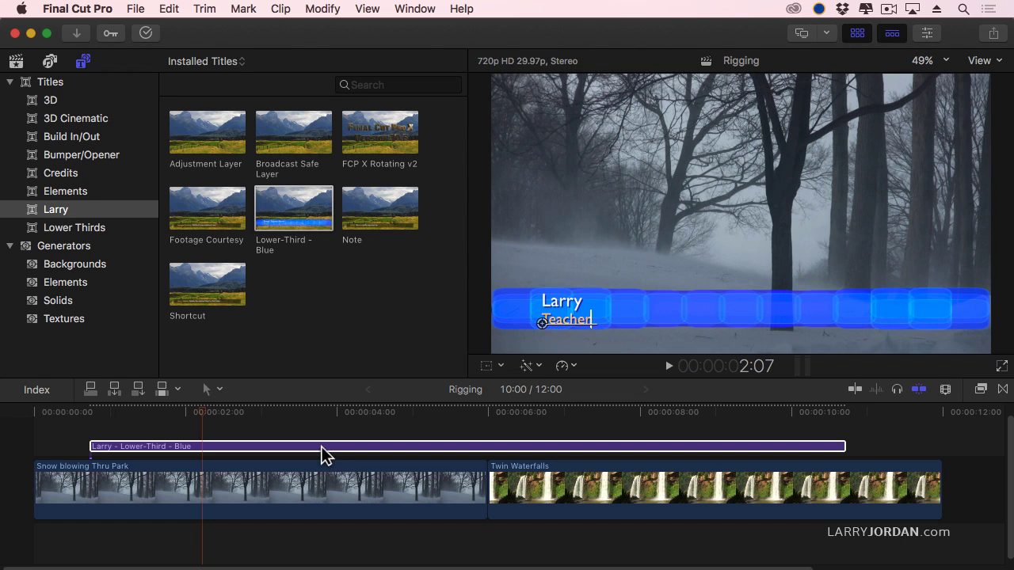
# Delete the old lower-third clip and widen the titles browser into a thumbnail grid
pyautogui.click(320, 449)
pyautogui.press('Delete')
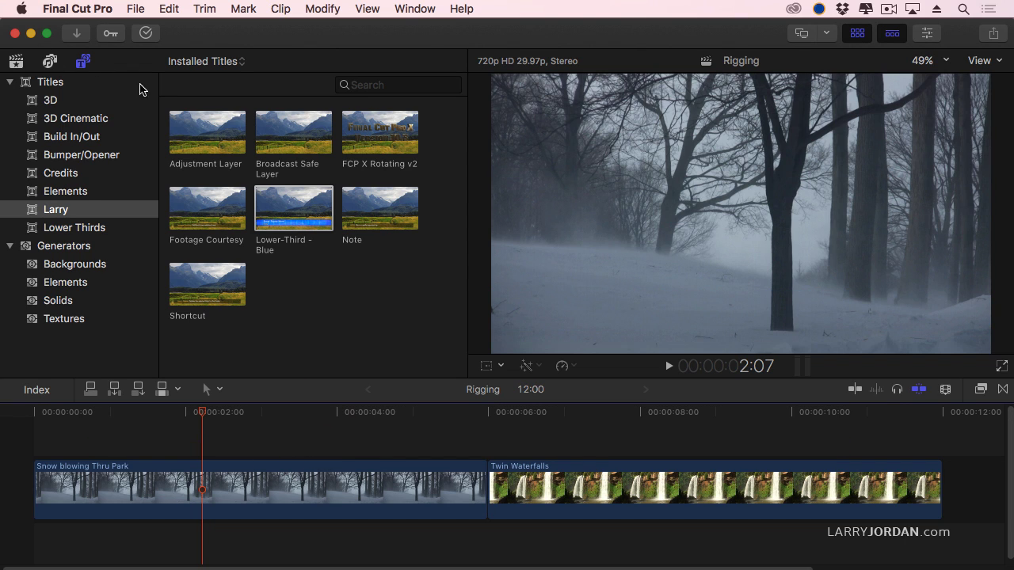
pyautogui.click(49, 61)
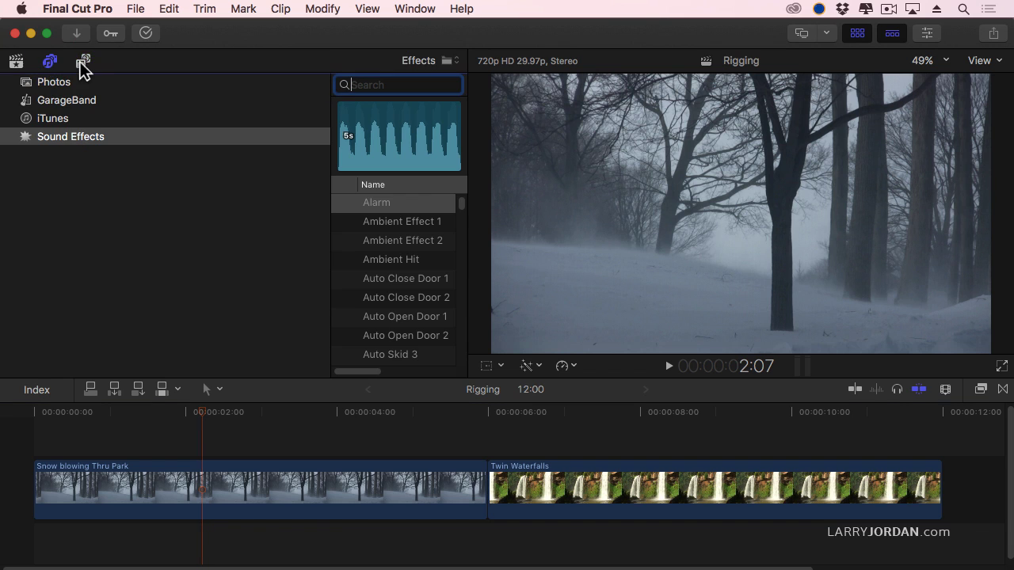
pyautogui.click(82, 61)
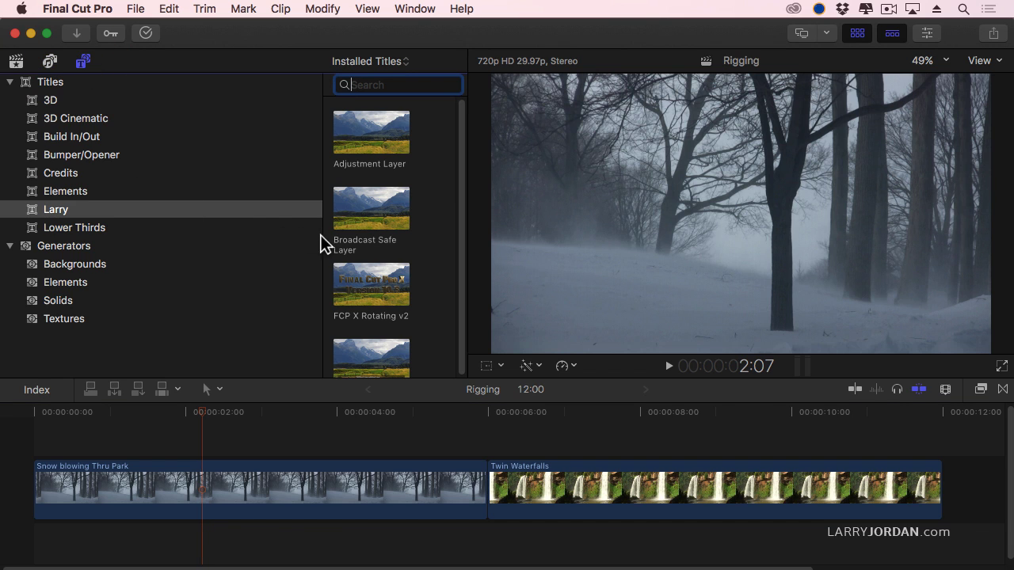
pyautogui.moveTo(325, 240); pyautogui.dragTo(169, 232)
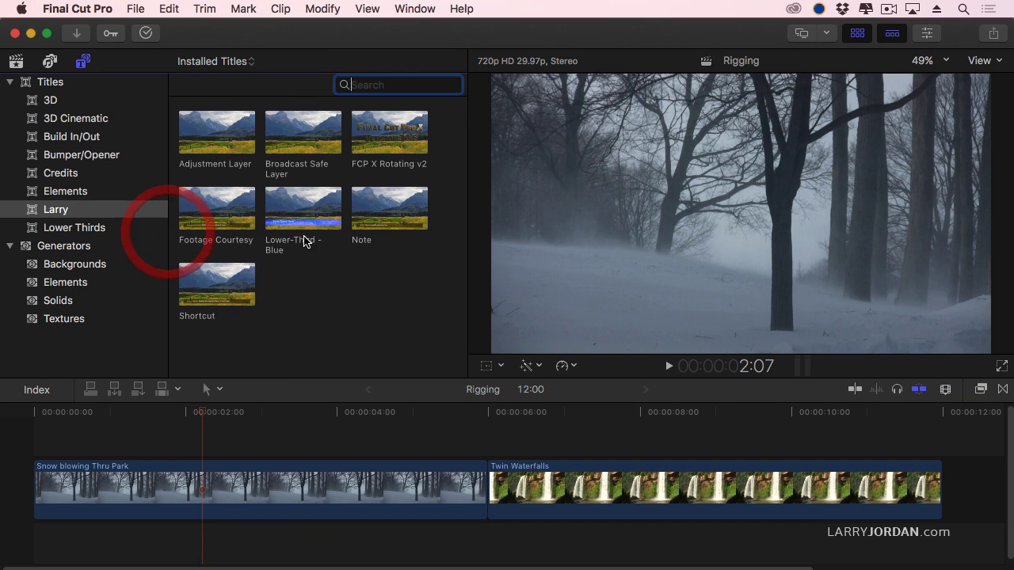
# Connect the updated Lower-Third - Blue title at the playhead over the snow clip
pyautogui.click(312, 217)
pyautogui.press('q')
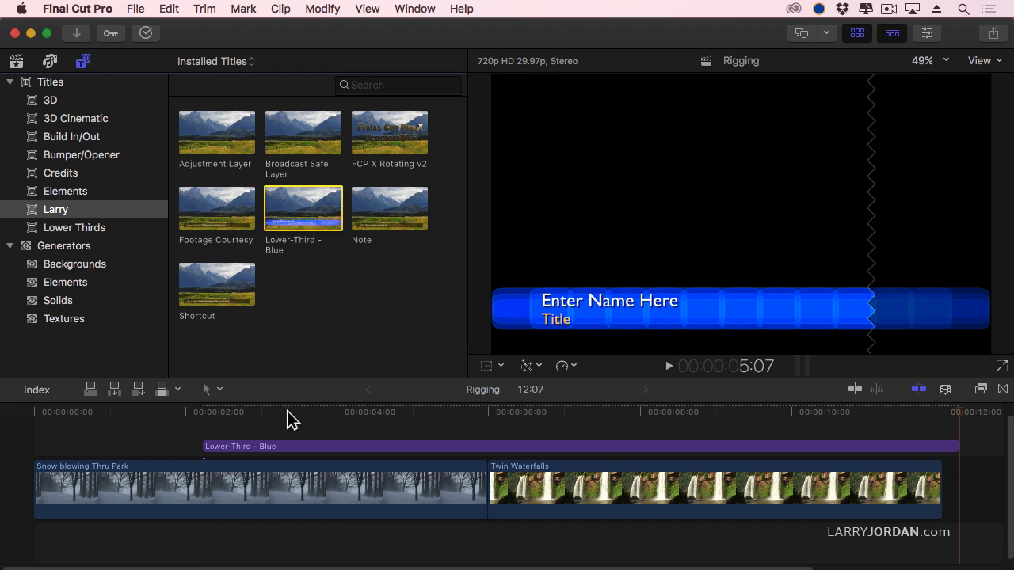
pyautogui.click(286, 417)
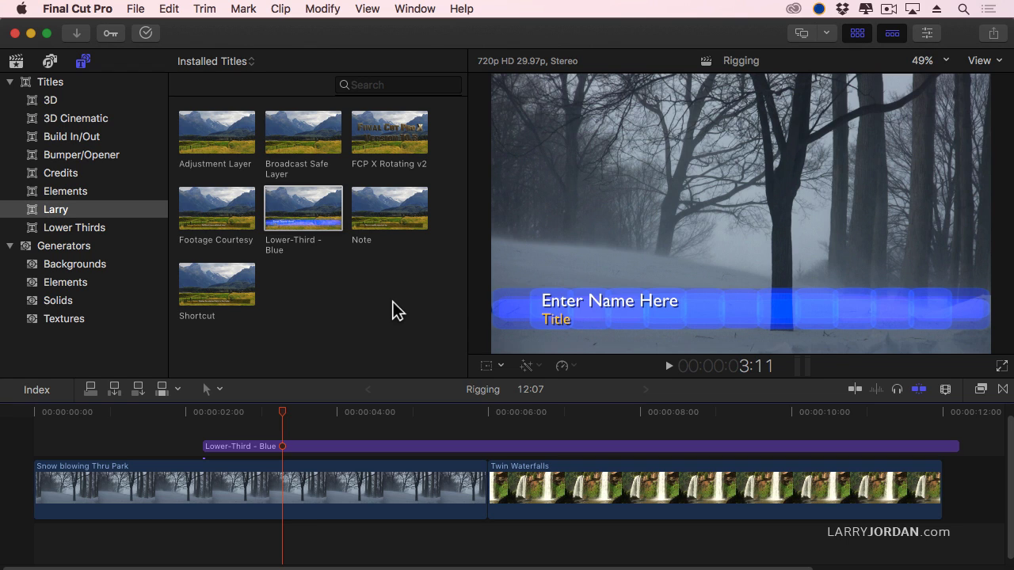
# Open the template in Motion and retype the top line as 'This Text Does Not Change'
pyautogui.rightClick(291, 205)
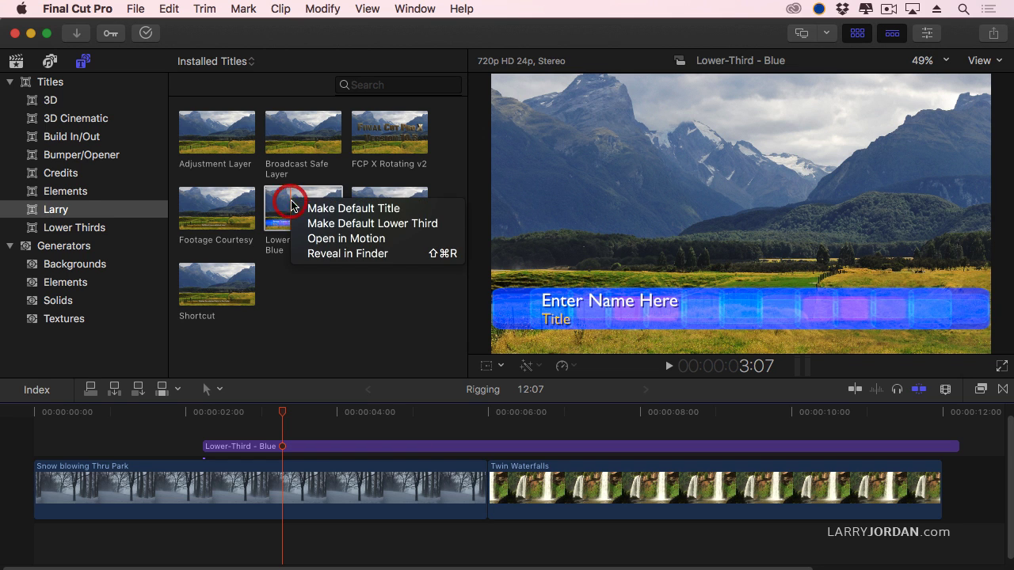
pyautogui.click(348, 238)
pyautogui.click(628, 380)
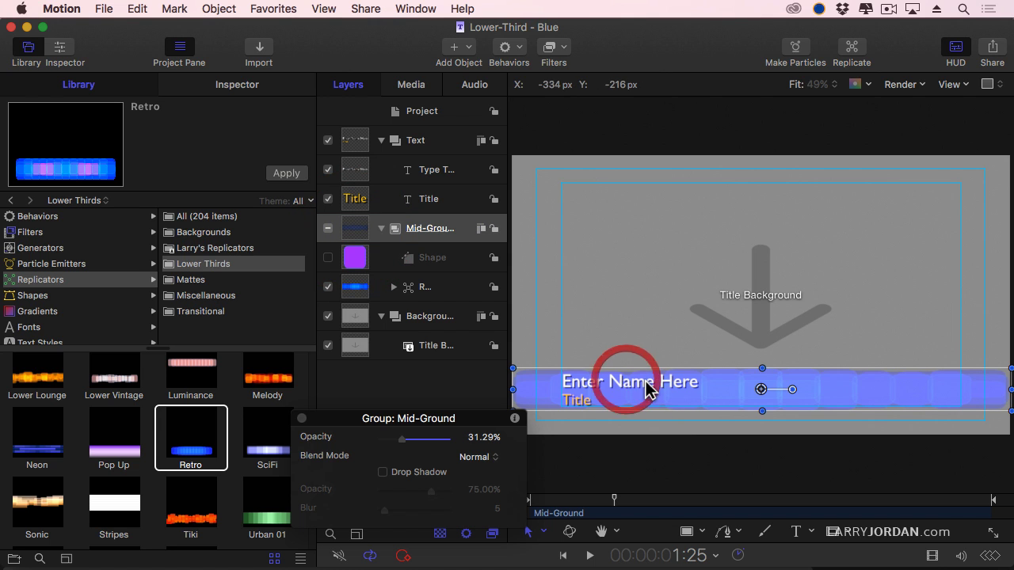
pyautogui.click(690, 379)
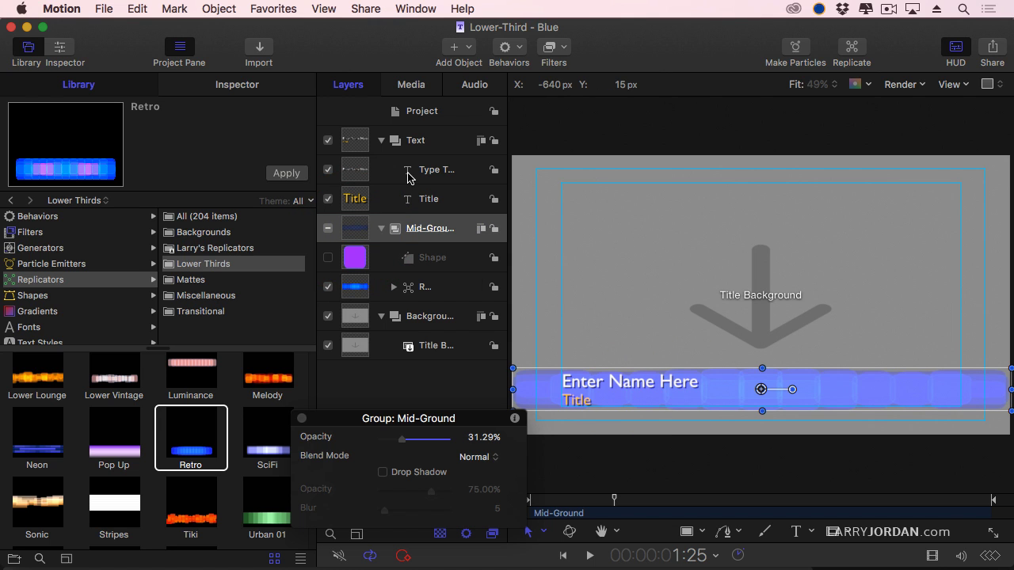
pyautogui.click(408, 171)
pyautogui.doubleClick(657, 382)
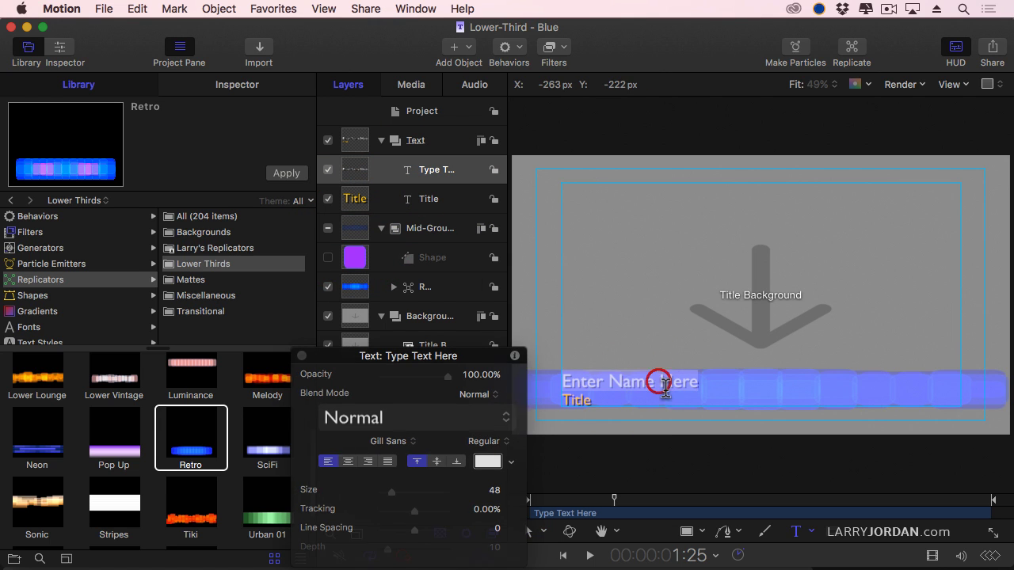
pyautogui.write('This Text Doe')
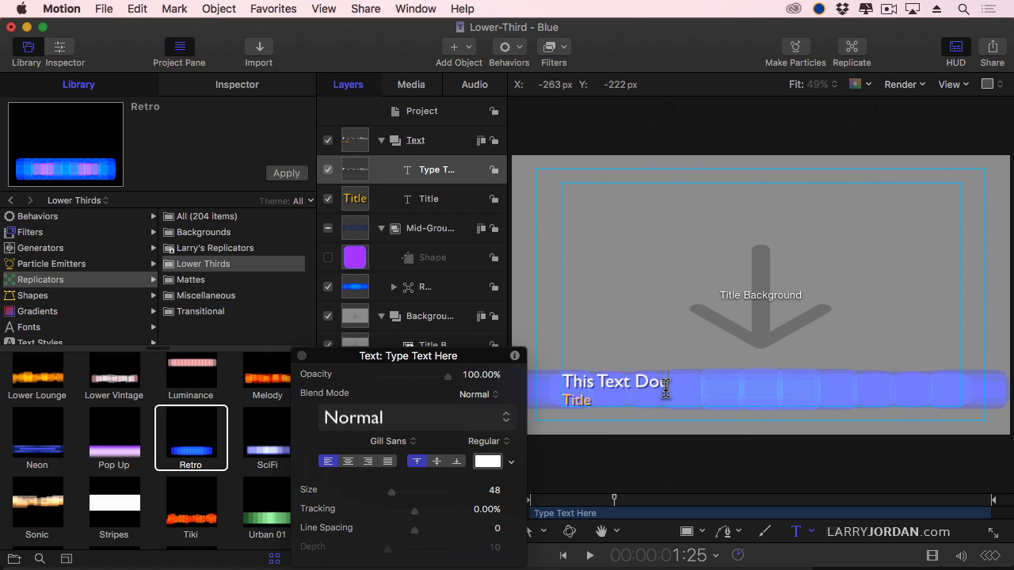
pyautogui.write('s Not Change')
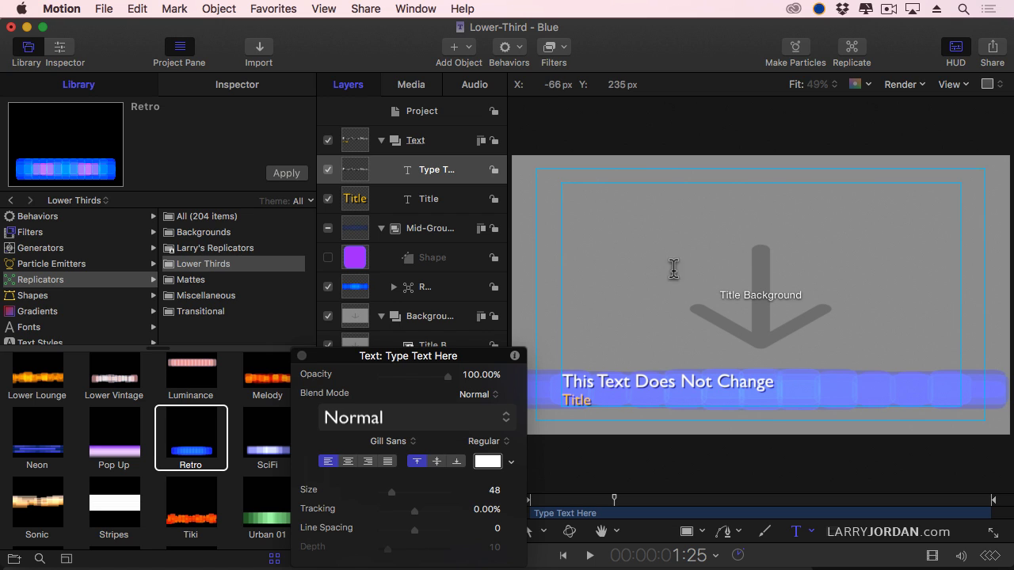
pyautogui.click(302, 359)
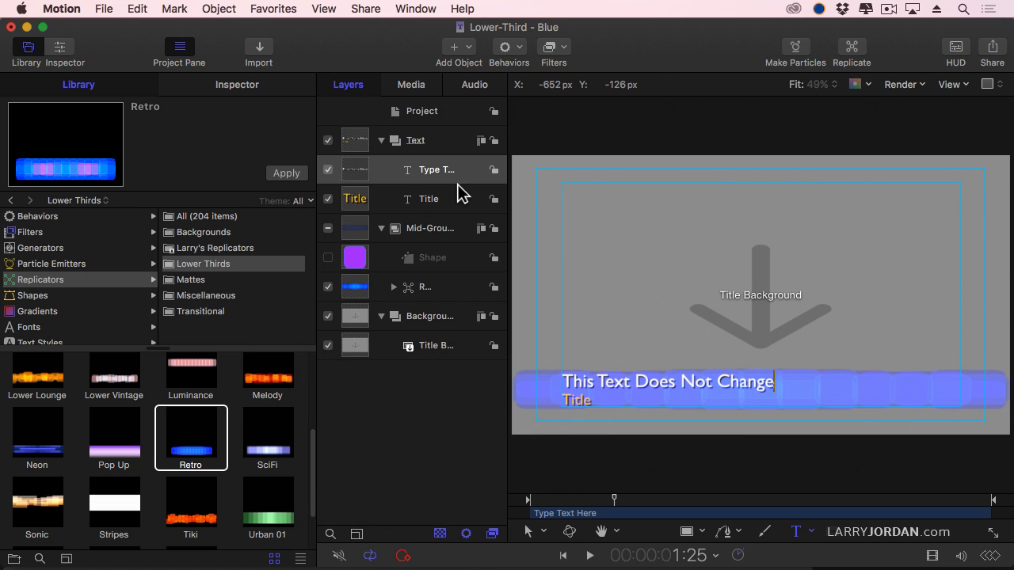
# Turn off Editable in FCP in the Text Format settings for the top line
pyautogui.click(237, 84)
pyautogui.click(109, 226)
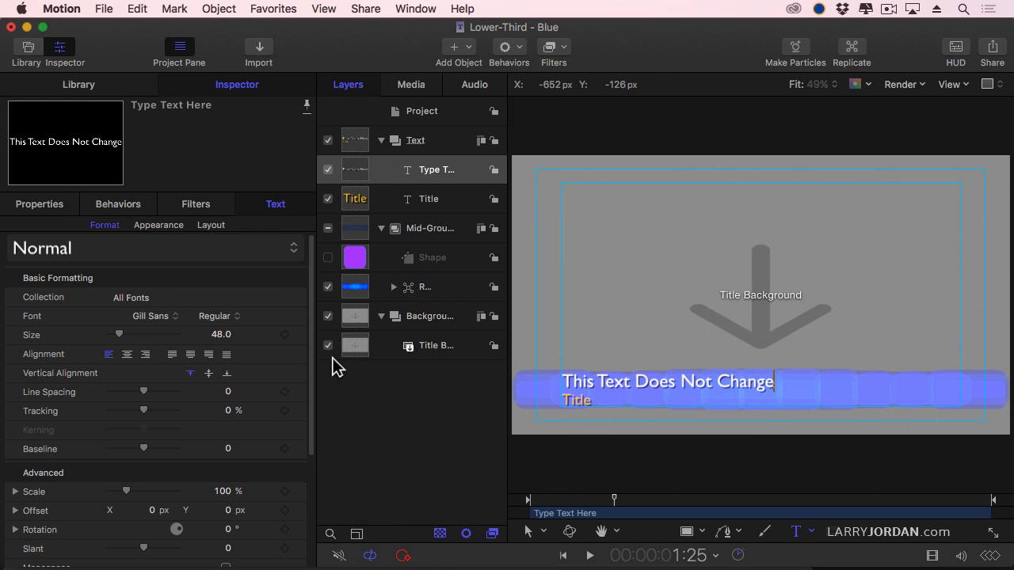
pyautogui.moveTo(312, 382); pyautogui.dragTo(277, 551)
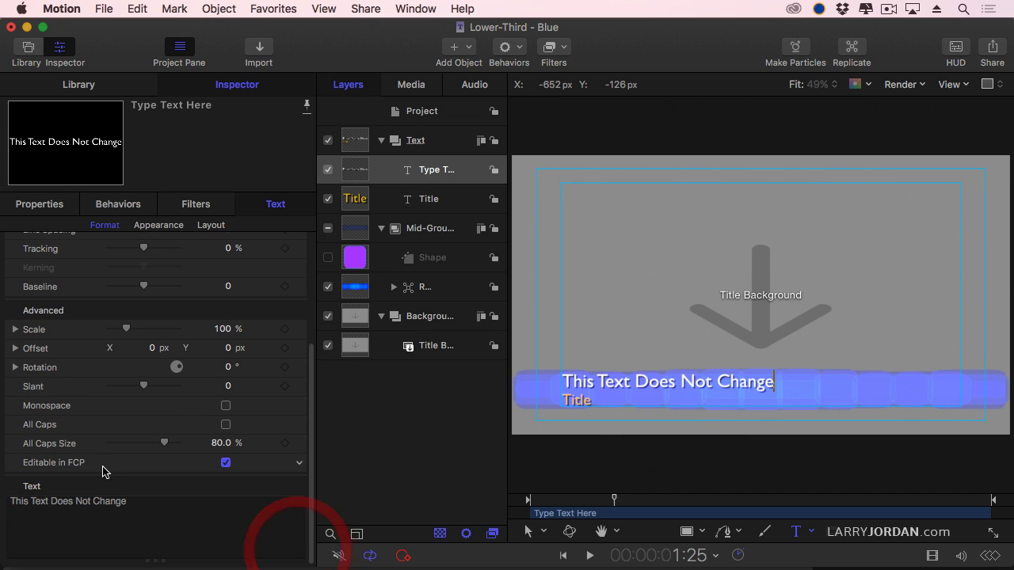
pyautogui.click(227, 465)
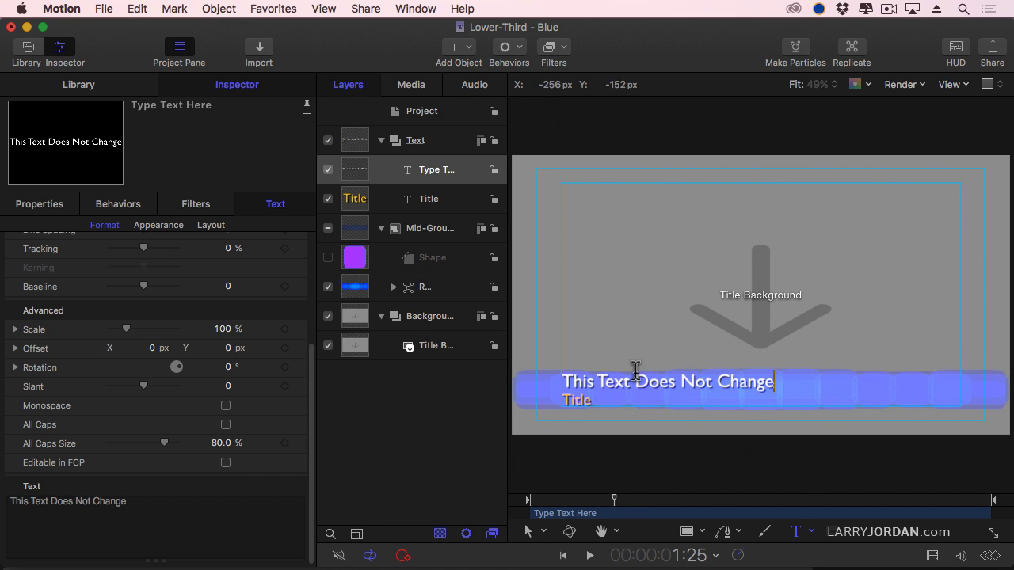
# Confirm the Title layer remains editable while the top line stays locked
pyautogui.click(575, 397)
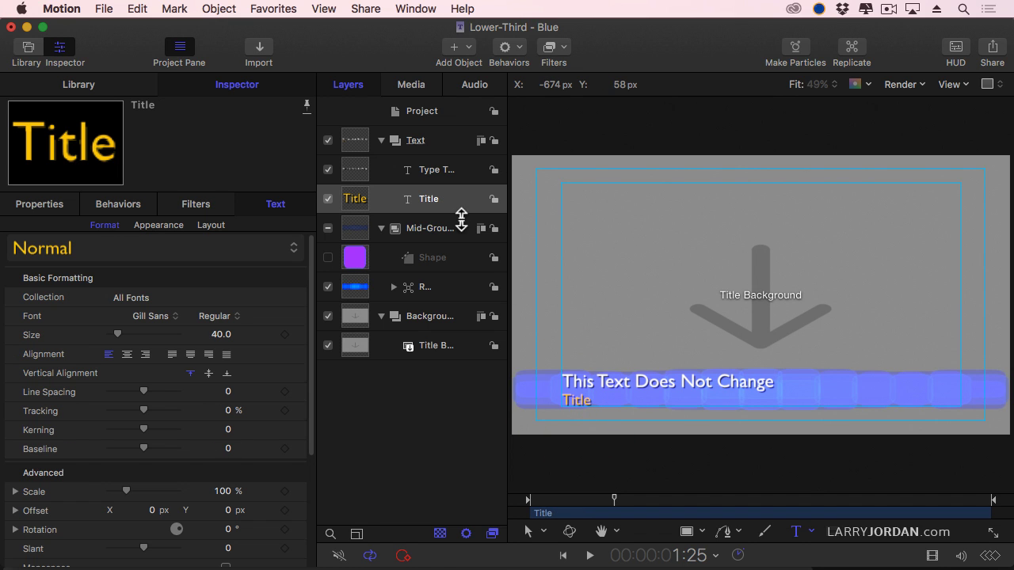
pyautogui.click(311, 436)
pyautogui.moveTo(313, 444); pyautogui.dragTo(317, 536)
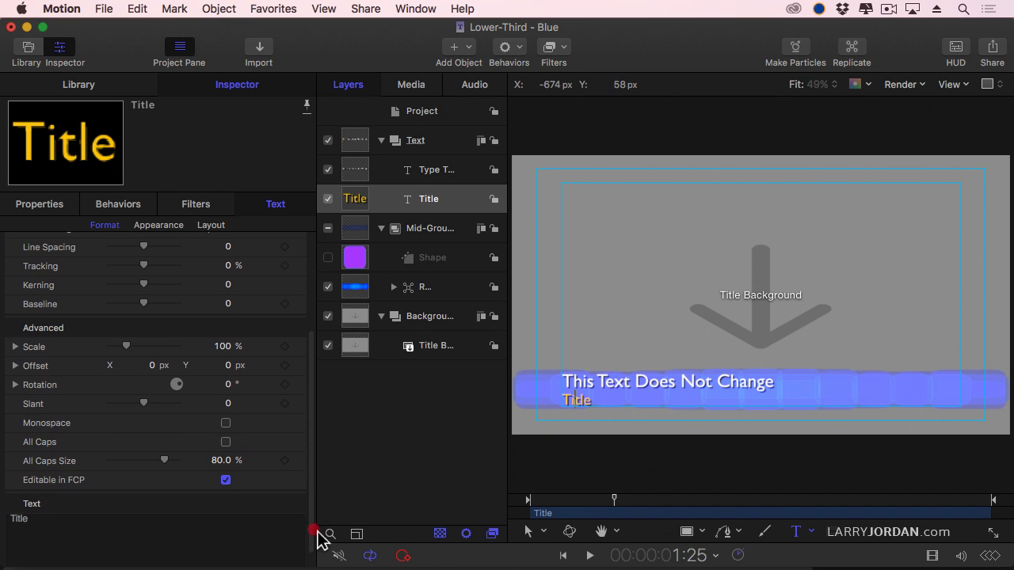
pyautogui.click(424, 181)
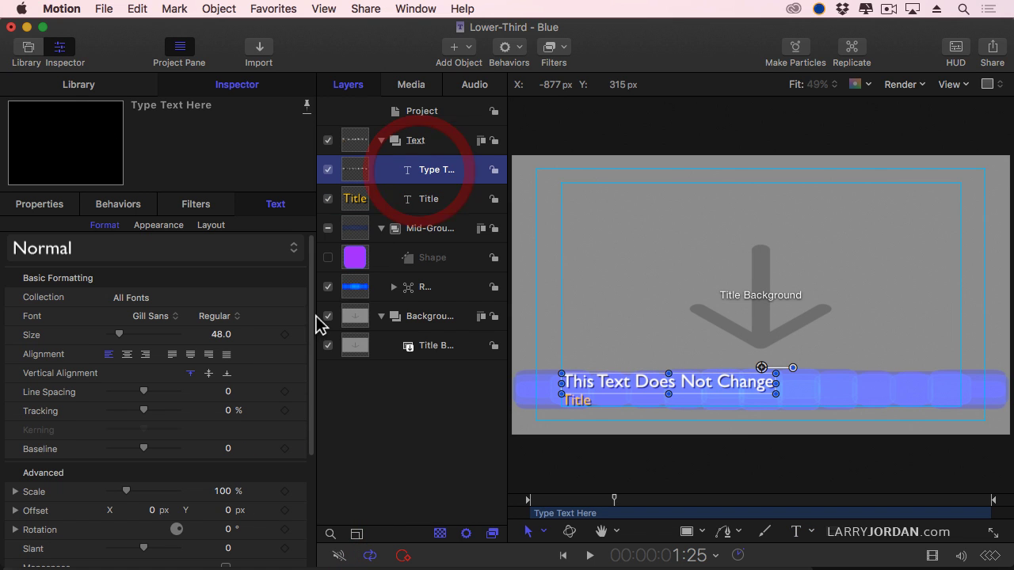
pyautogui.moveTo(317, 443); pyautogui.dragTo(308, 554)
pyautogui.click(406, 445)
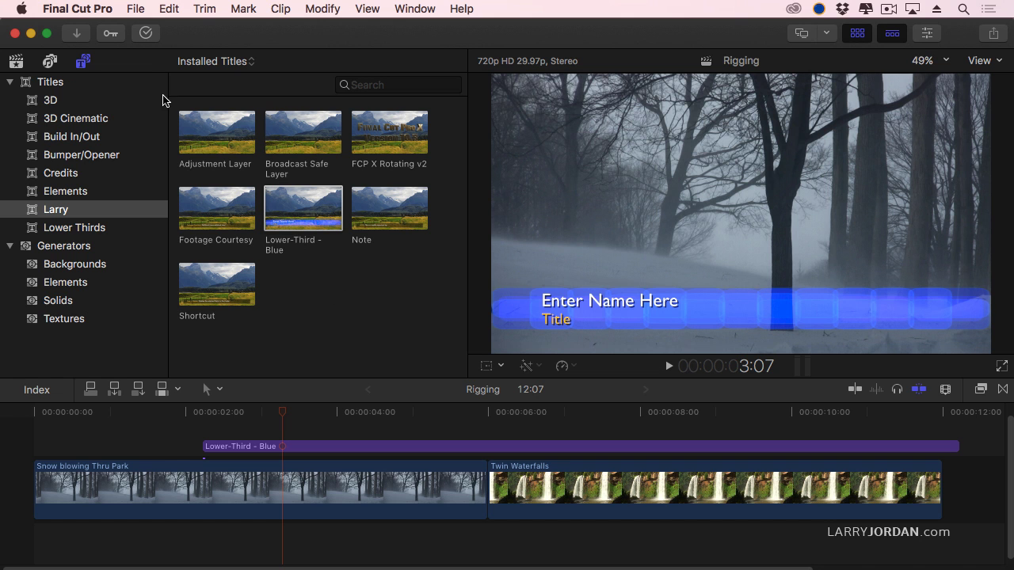
# Delete the outdated lower-third clip from the timeline
pyautogui.click(50, 61)
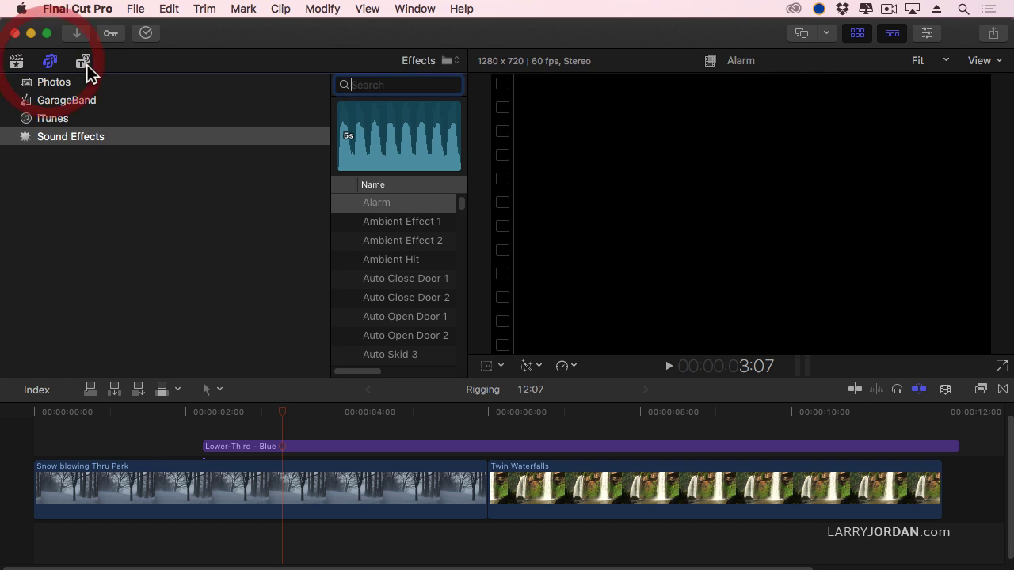
pyautogui.click(82, 61)
pyautogui.click(291, 454)
pyautogui.press('Delete')
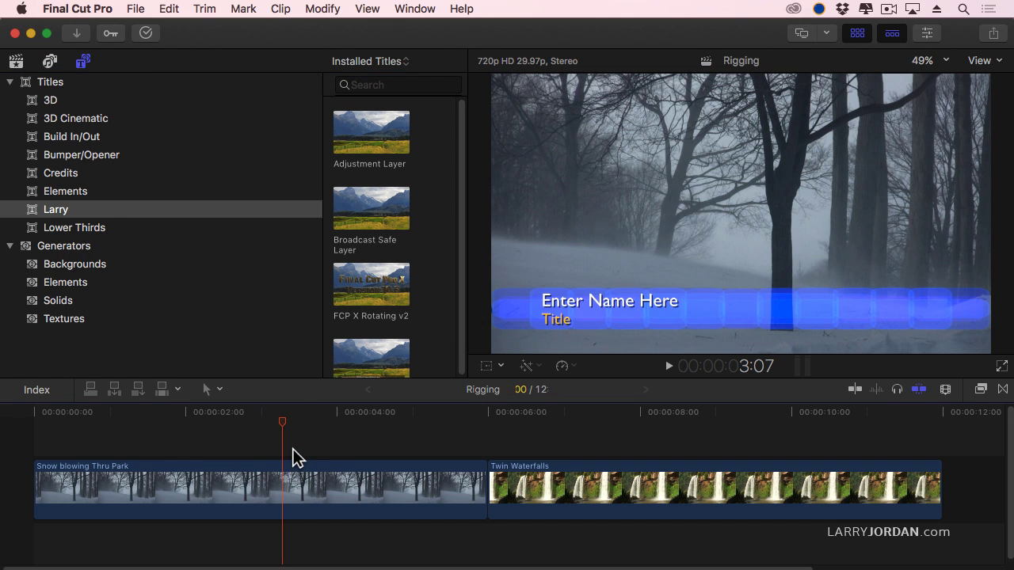
# Connect the updated Lower-Third - Blue title and move the playhead to 00:00:04:04
pyautogui.moveTo(328, 350); pyautogui.dragTo(120, 342)
pyautogui.click(256, 208)
pyautogui.press('q')
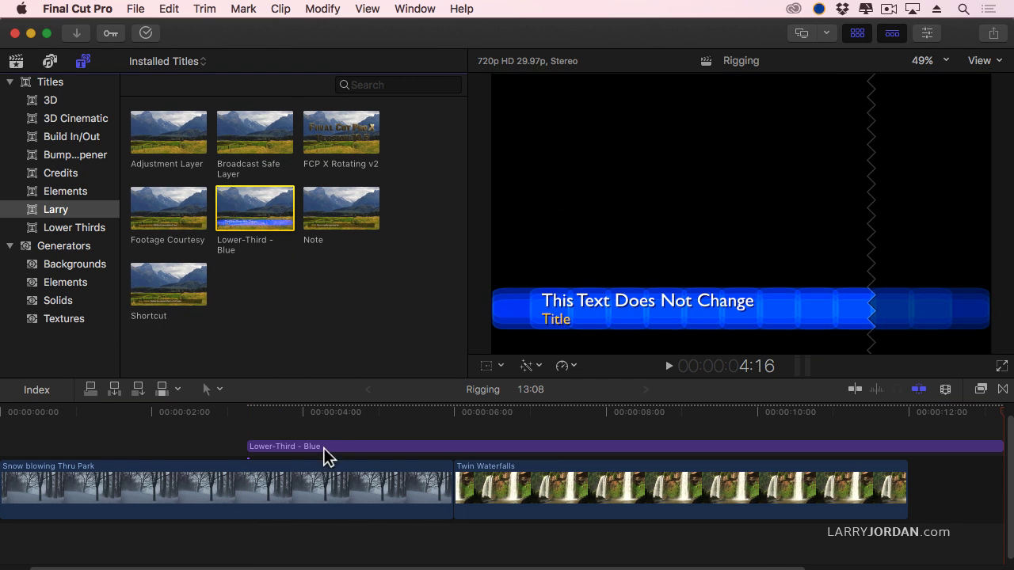
pyautogui.click(315, 413)
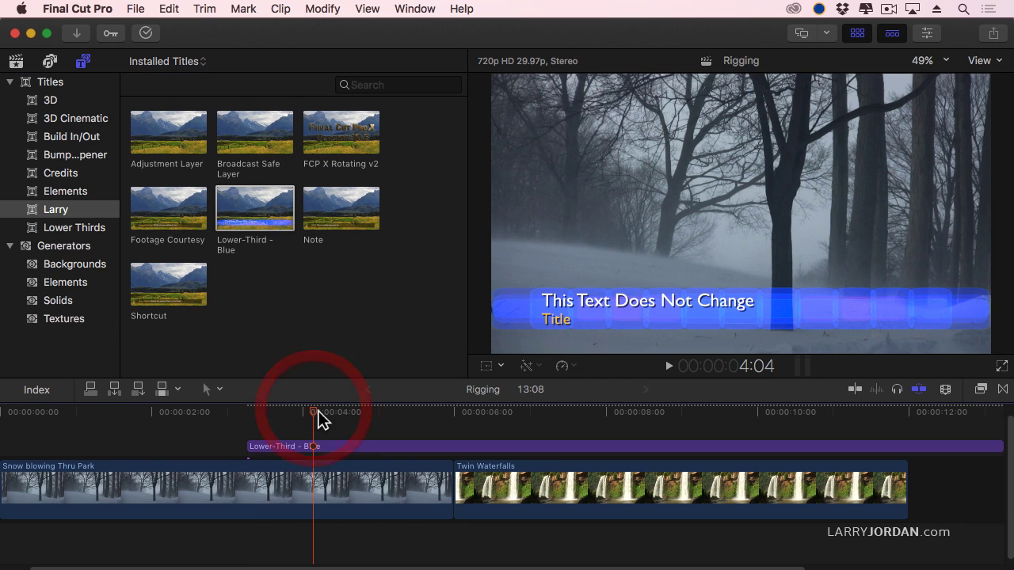
# Replace the placeholder Title line in the viewer with a person's name
pyautogui.click(679, 309)
pyautogui.click(680, 312)
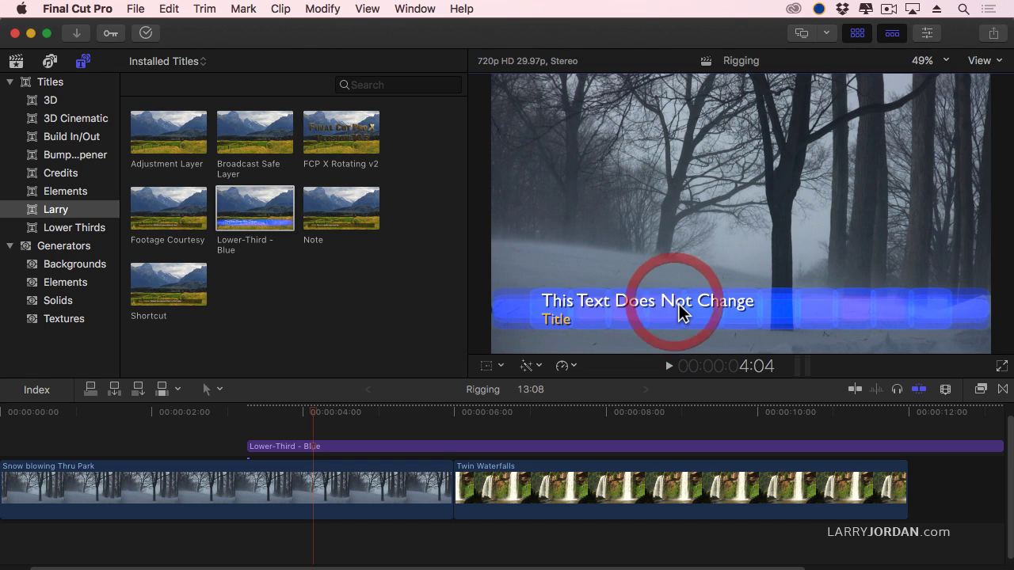
pyautogui.click(652, 308)
pyautogui.click(557, 321)
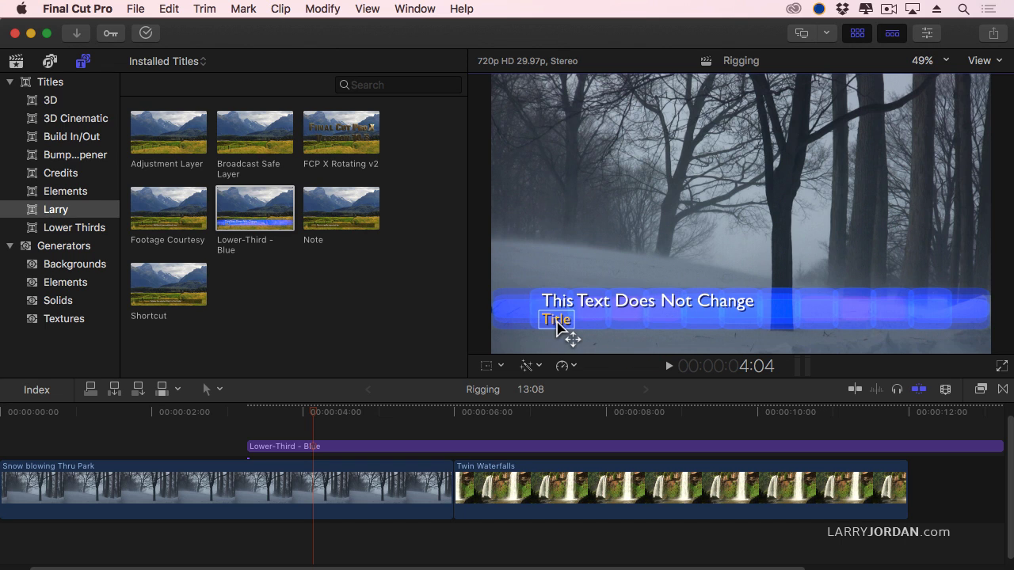
pyautogui.doubleClick(556, 321)
pyautogui.press('BackSpace')
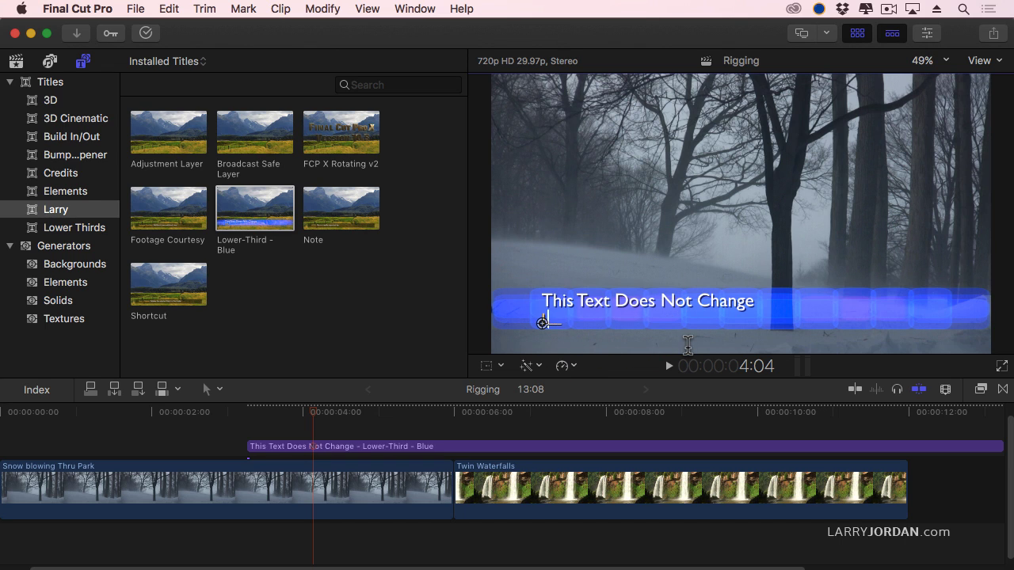
pyautogui.write('Larry Jordan')
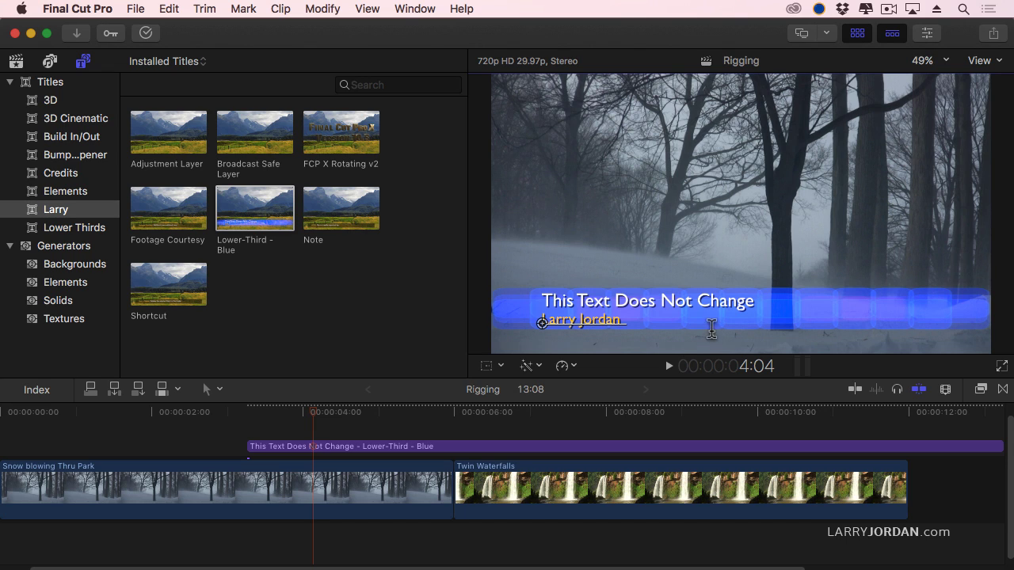